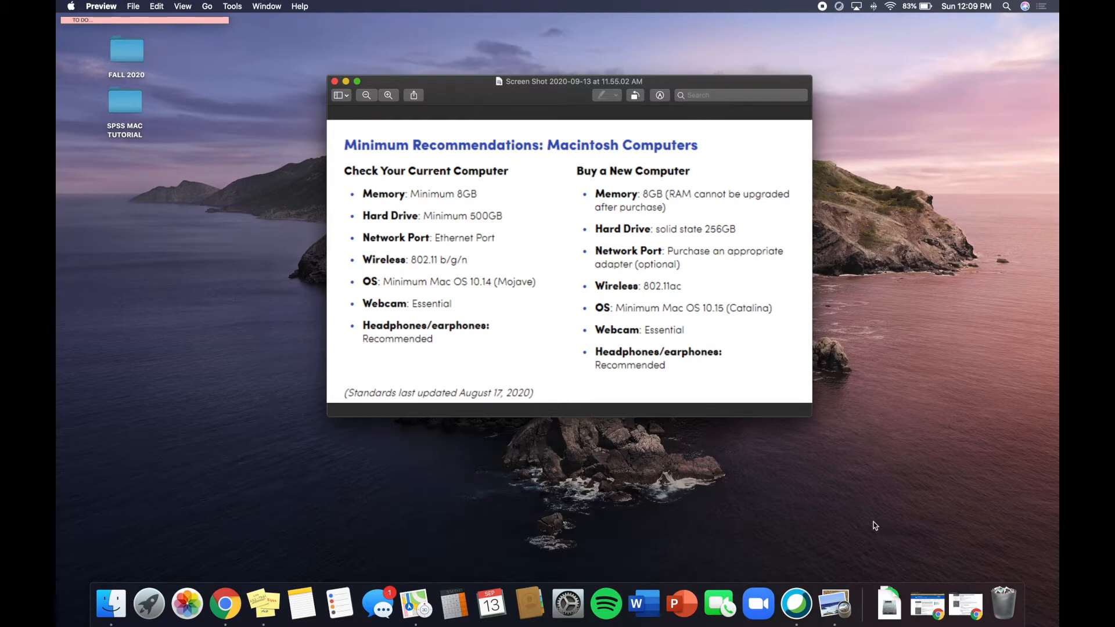
Check this Mac's free disk storage in About This Mac, then close it
drag(554, 87, 541, 87)
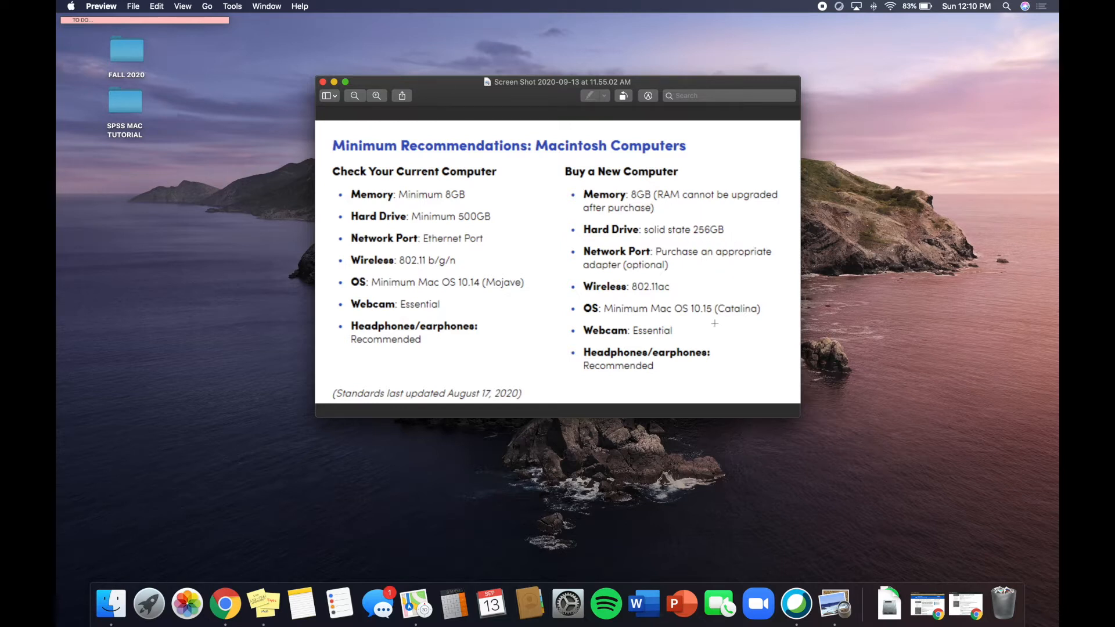
drag(372, 111, 382, 116)
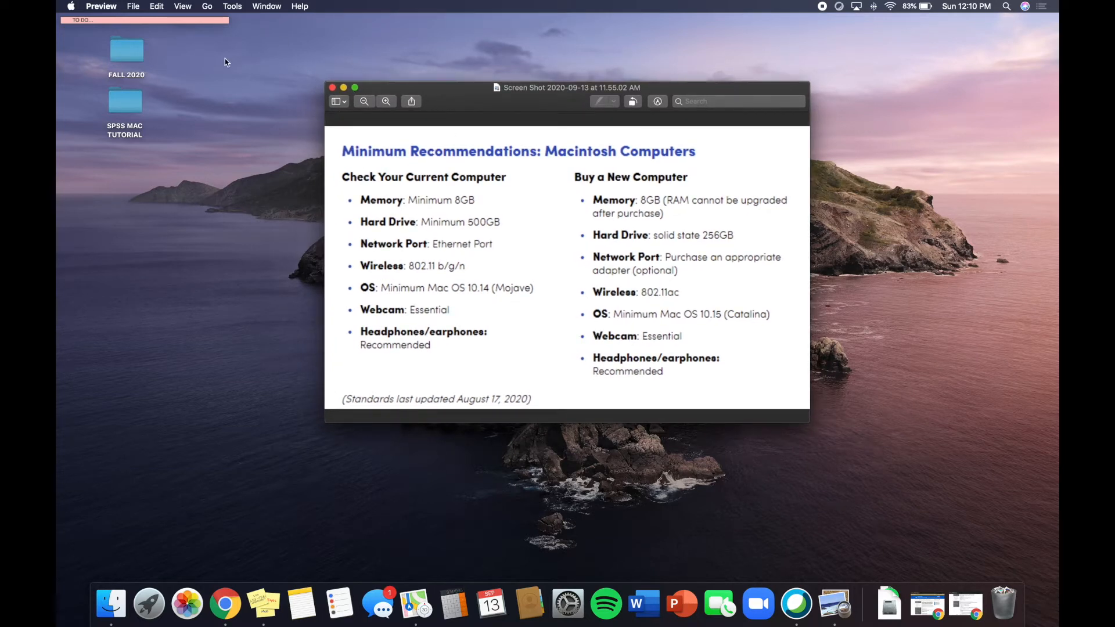
click(71, 7)
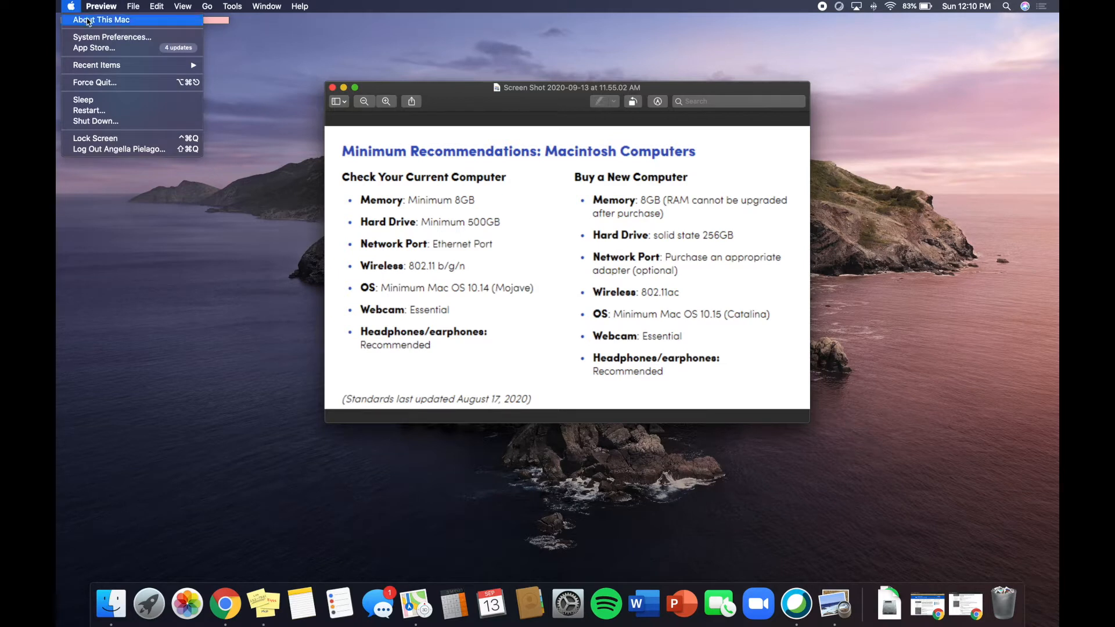
click(88, 21)
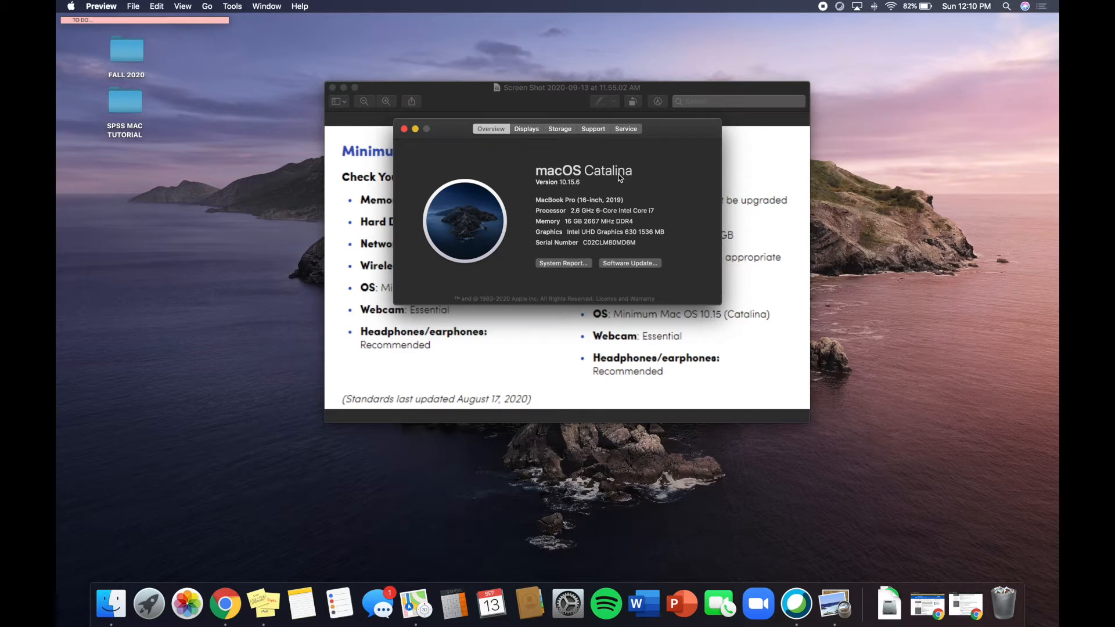
click(561, 129)
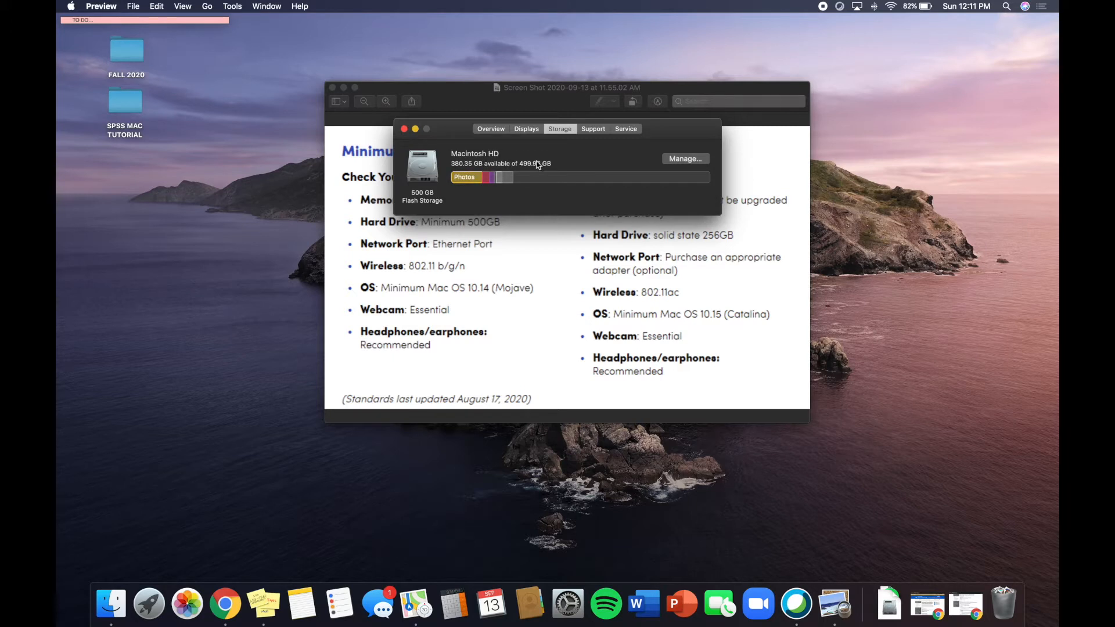
mouse_move(612, 179)
click(403, 129)
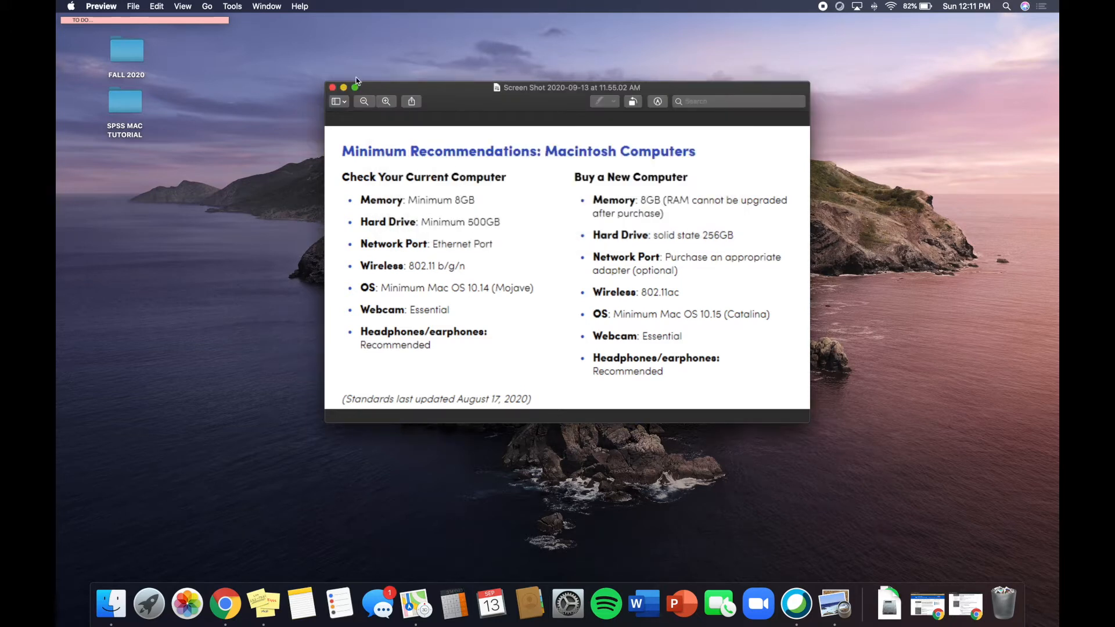
Close the recommendations screenshot and Google 'ub vpn anyconnect' in a new Chrome tab, opening the UBIT result
click(332, 87)
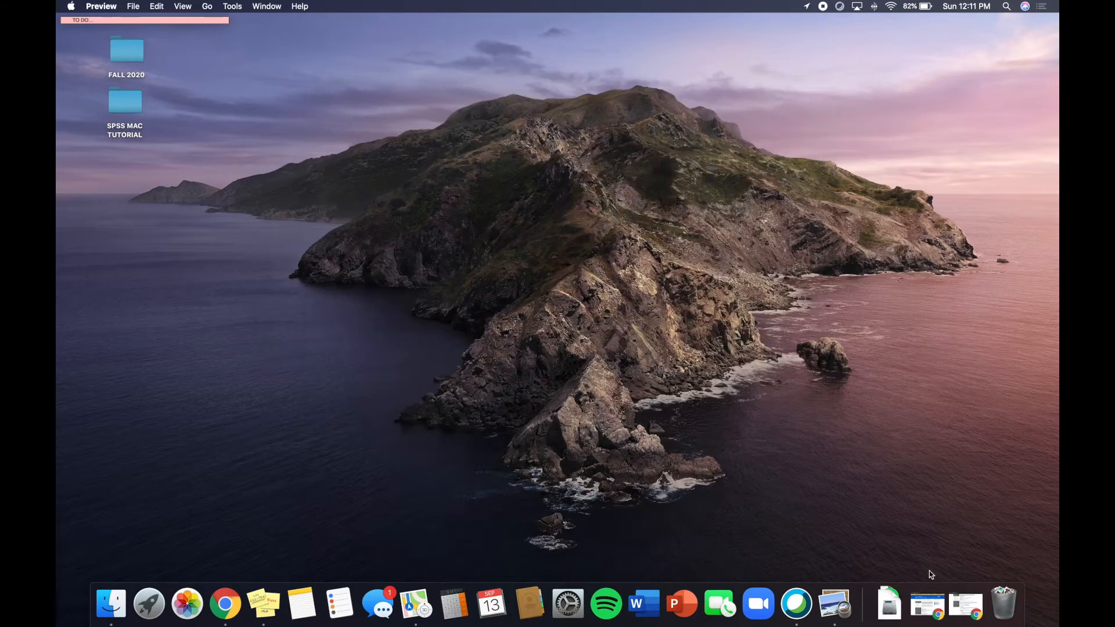
click(936, 611)
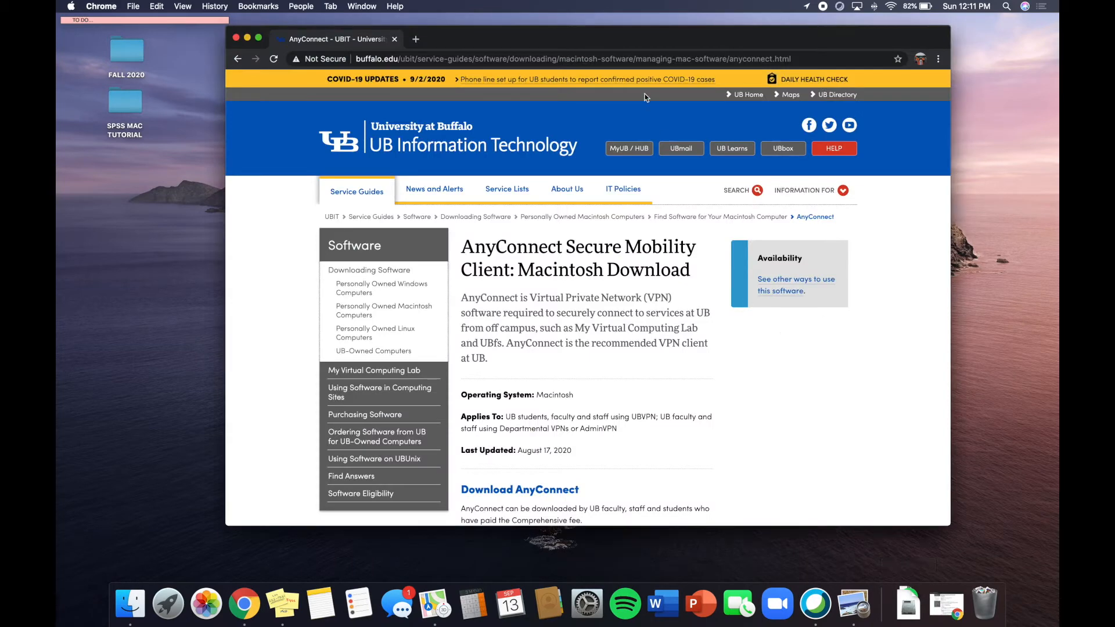
drag(612, 36, 587, 35)
click(387, 39)
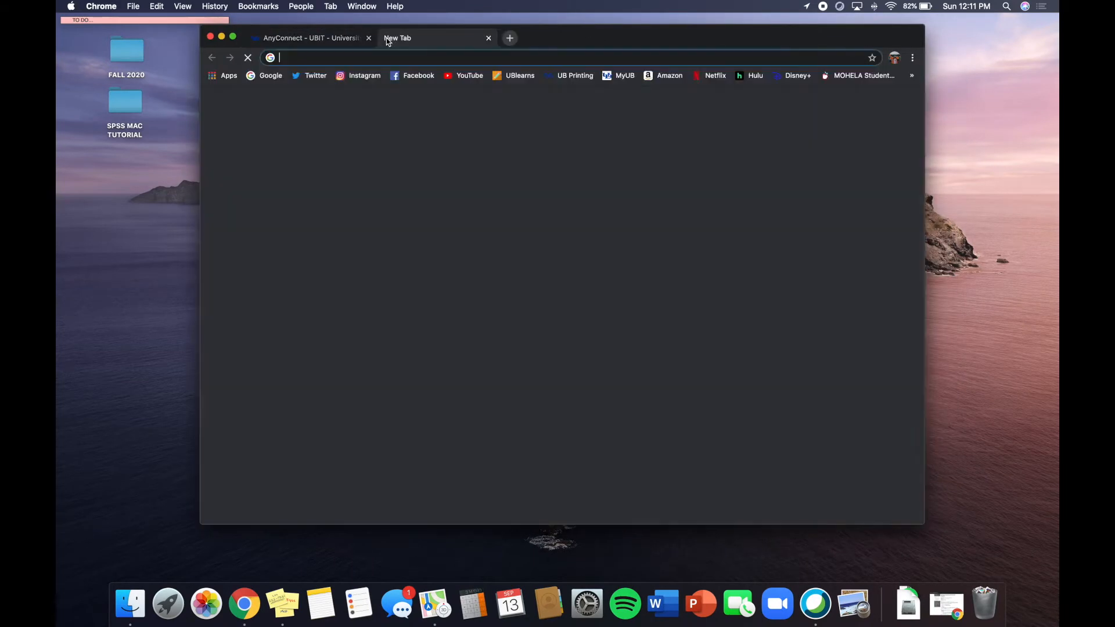
text(ub)
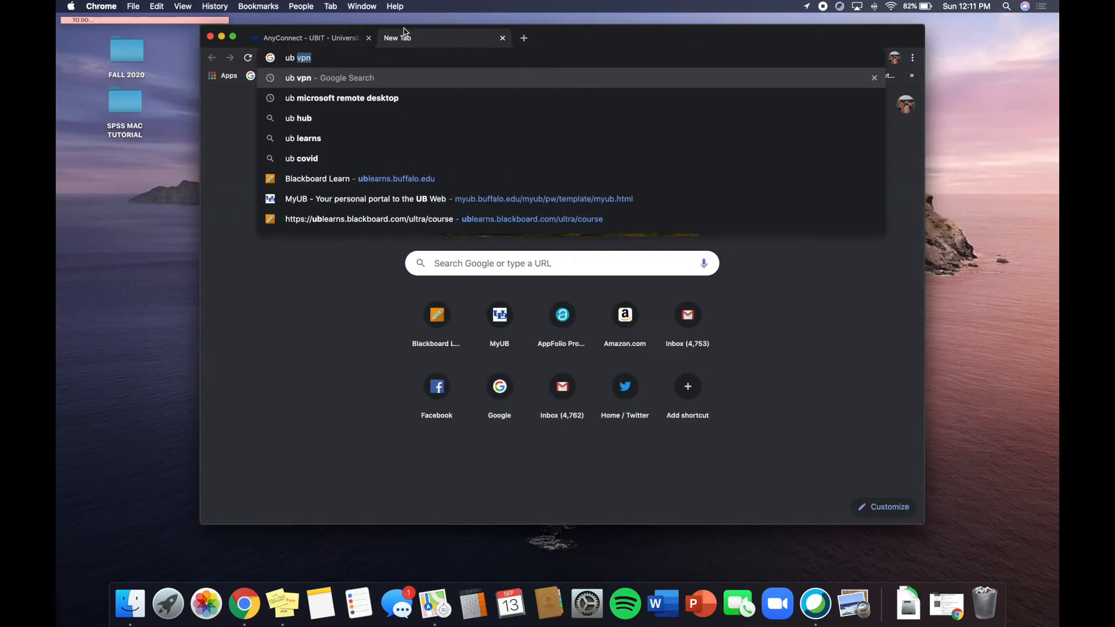
text( vpn anyconec)
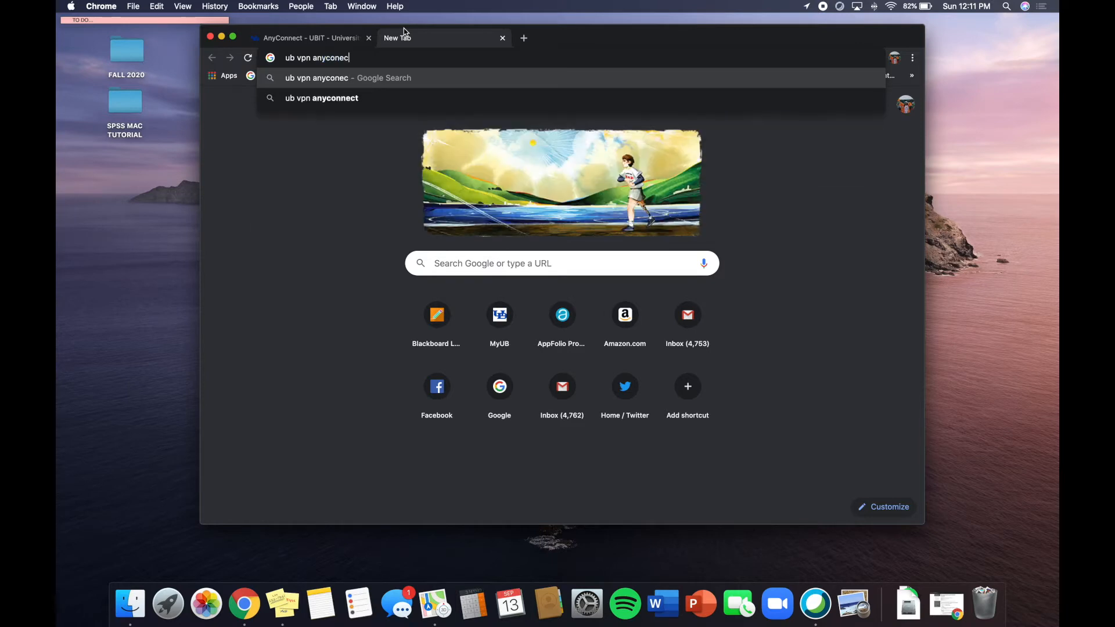
text(nt)
key(Return)
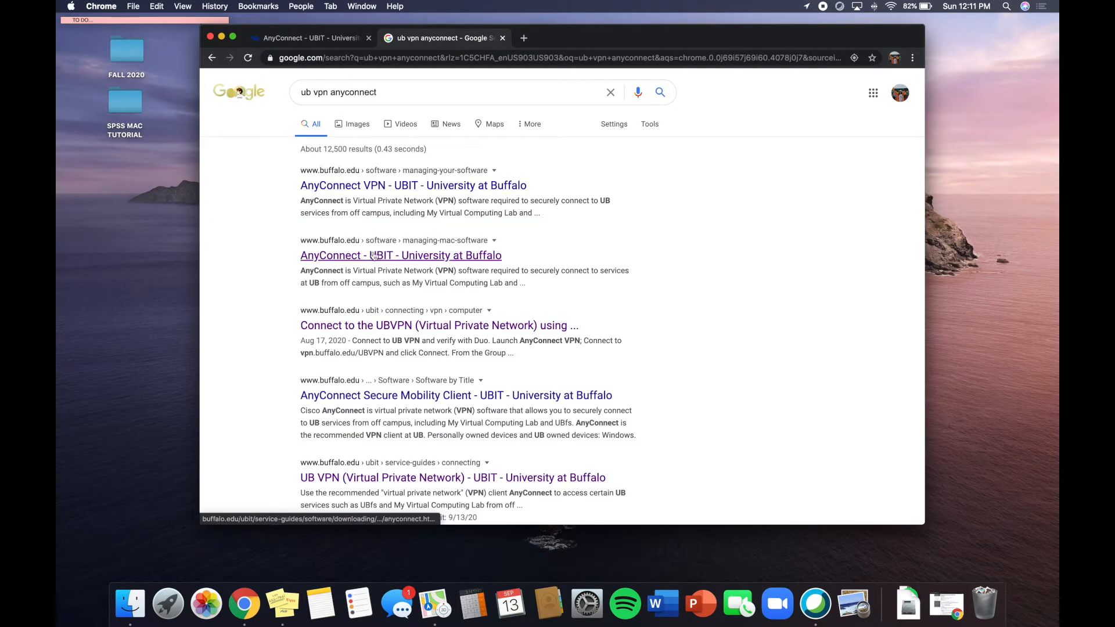
click(480, 187)
Download AnyConnect 4.8.00175 for Mac from the UBIT page and open the .dmg
key(super+w)
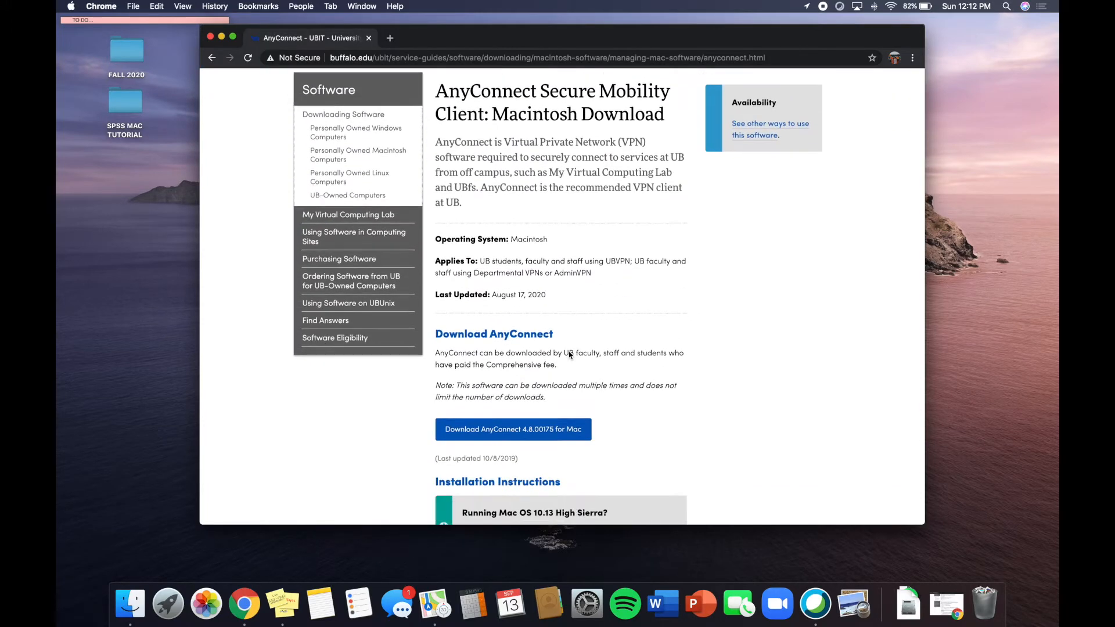
scroll(536, 407, up, 3)
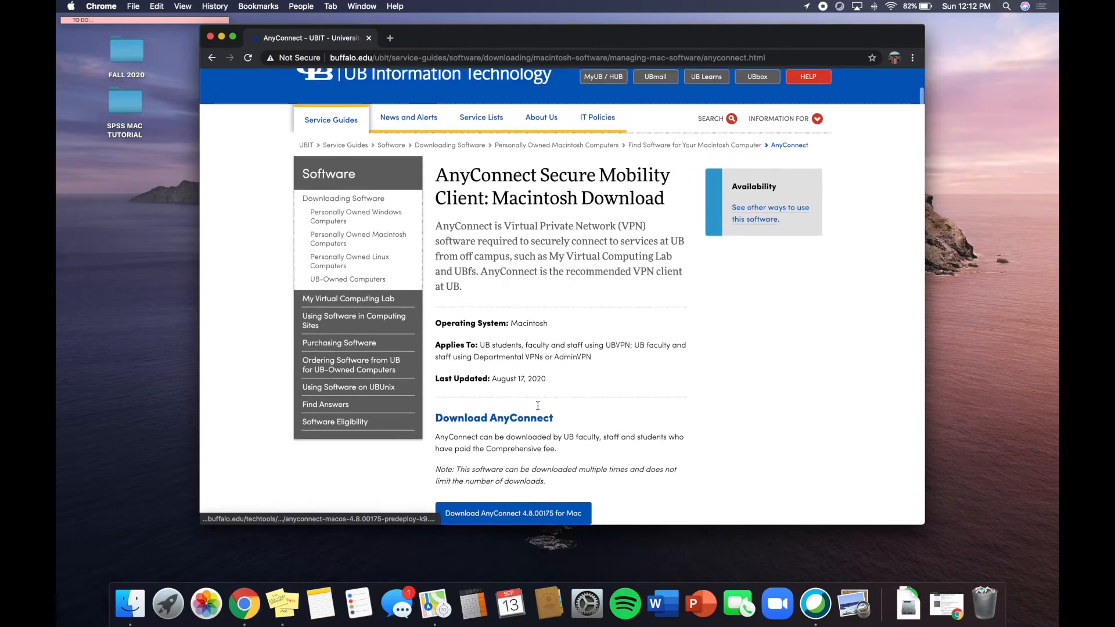
scroll(537, 405, down, 5)
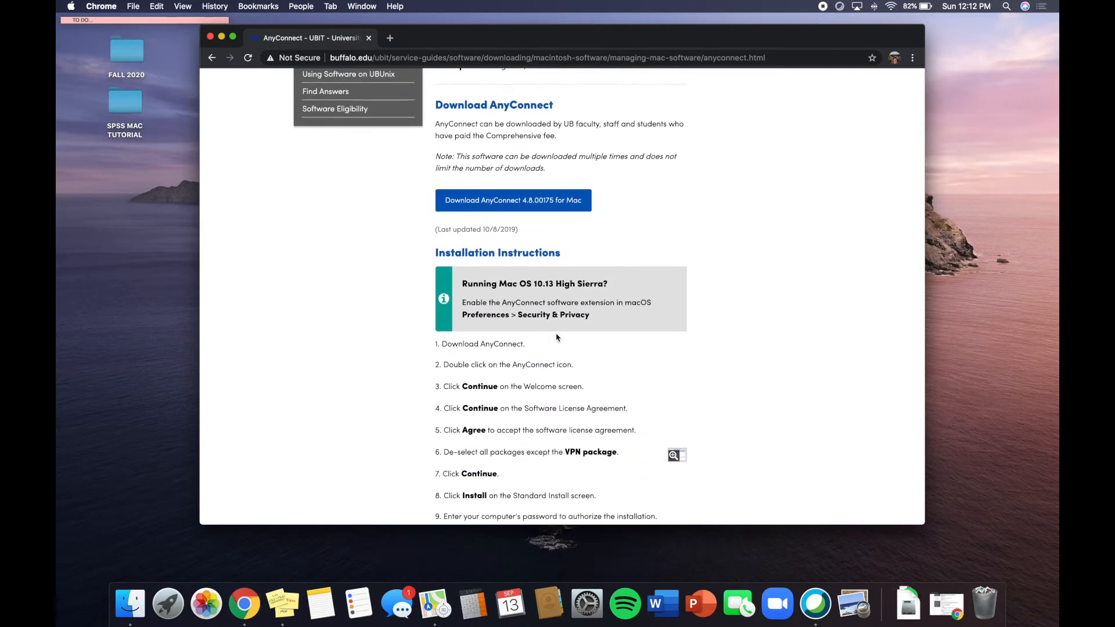
scroll(556, 337, down, 2)
scroll(511, 377, down, 2)
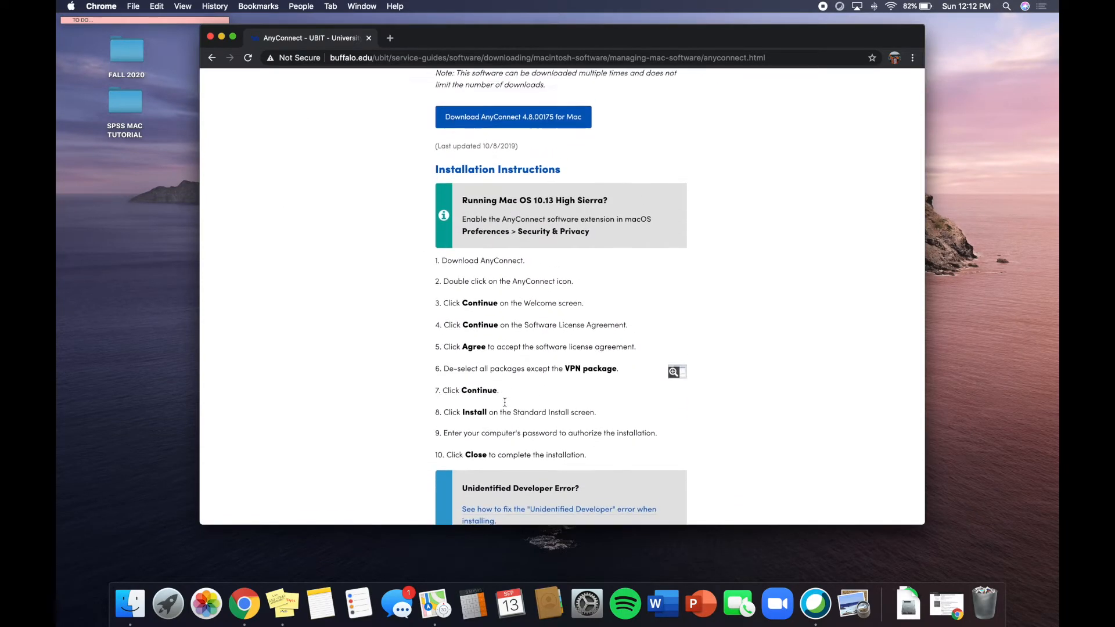
scroll(505, 402, down, 4)
scroll(505, 399, up, 5)
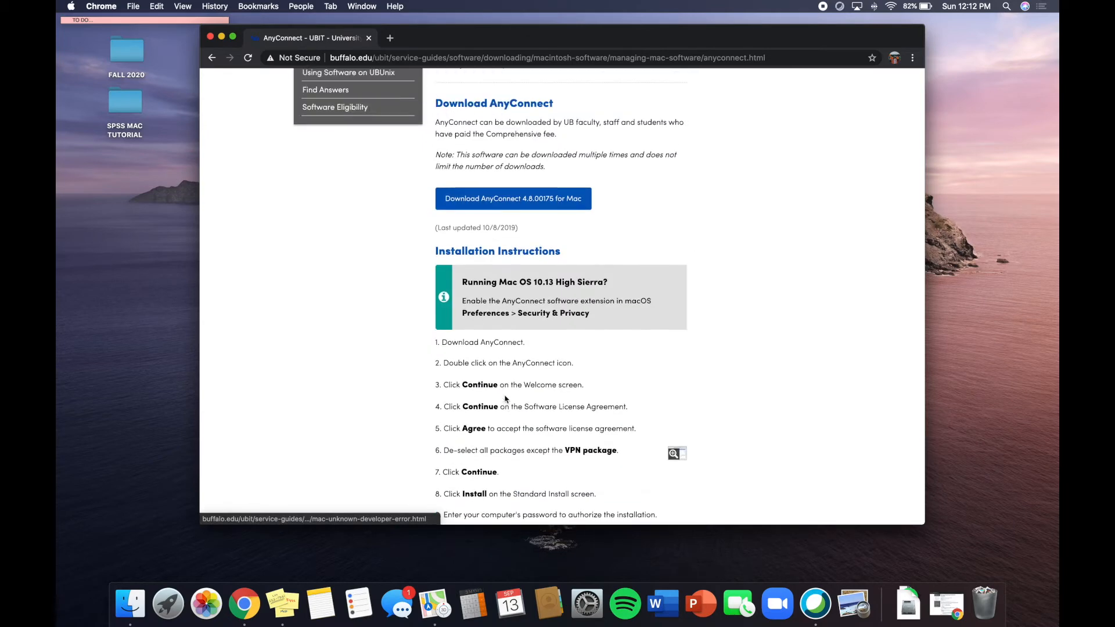
click(545, 205)
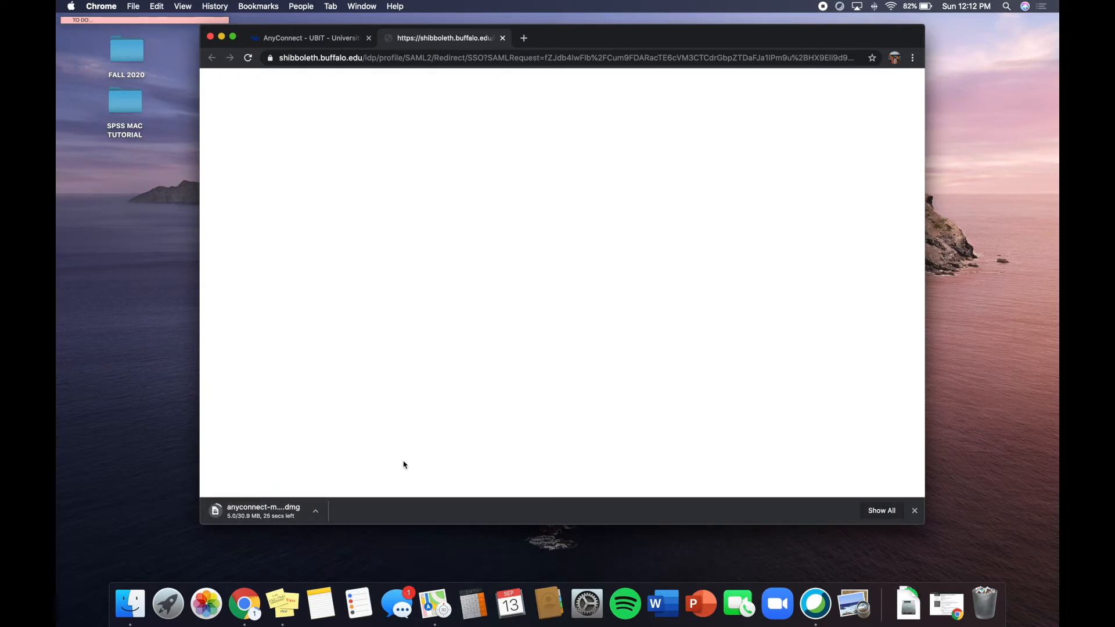
click(280, 518)
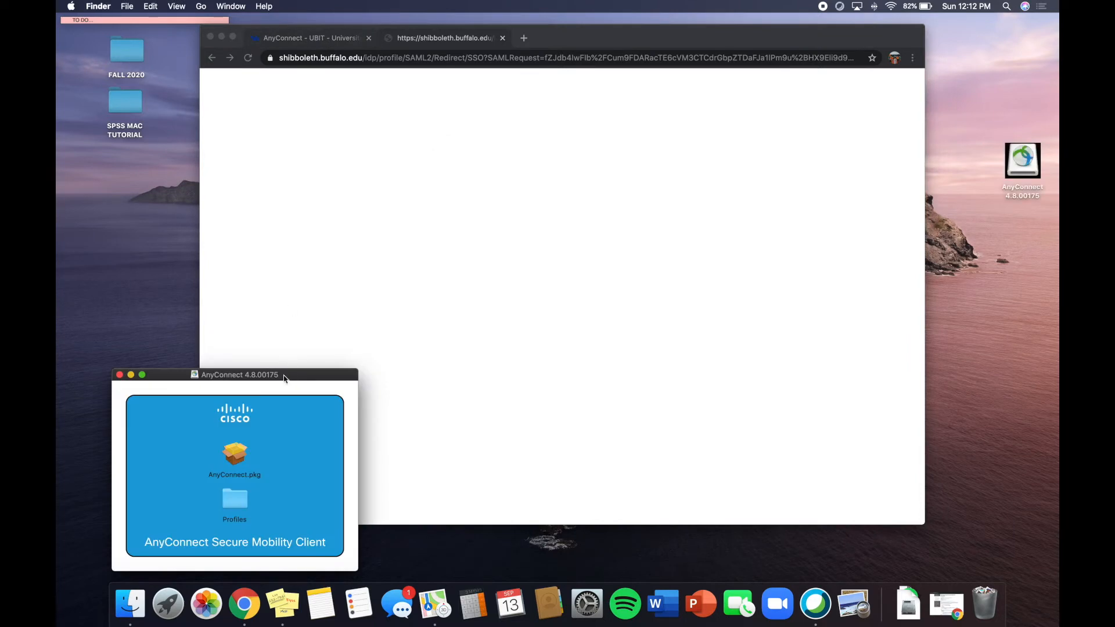
Center the AnyConnect disk image window and launch AnyConnect.pkg
drag(279, 372, 608, 121)
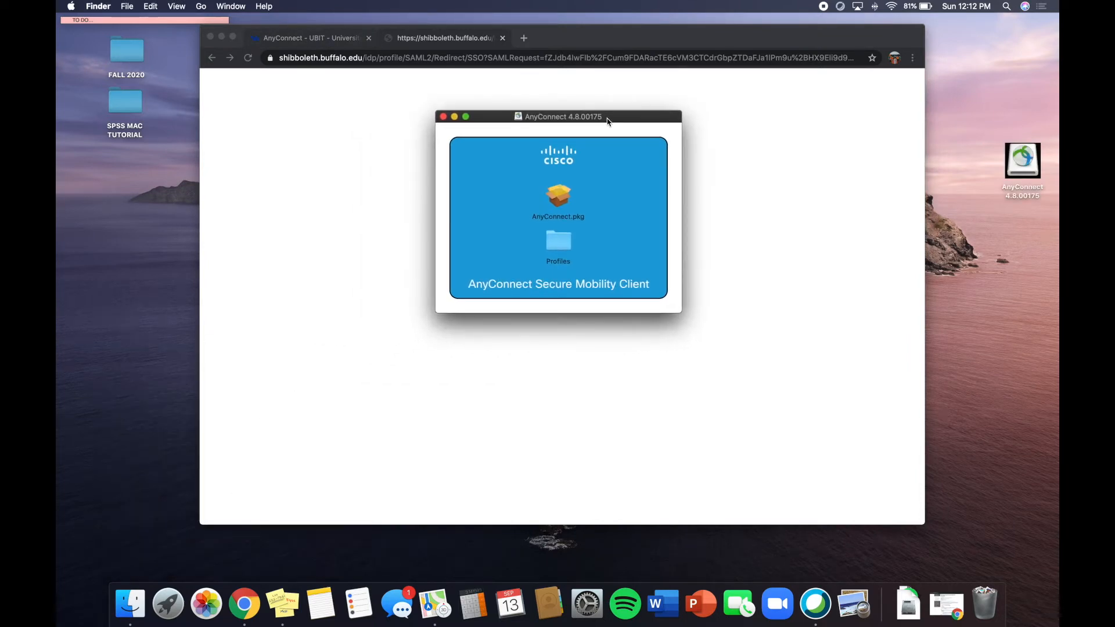
double_click(559, 192)
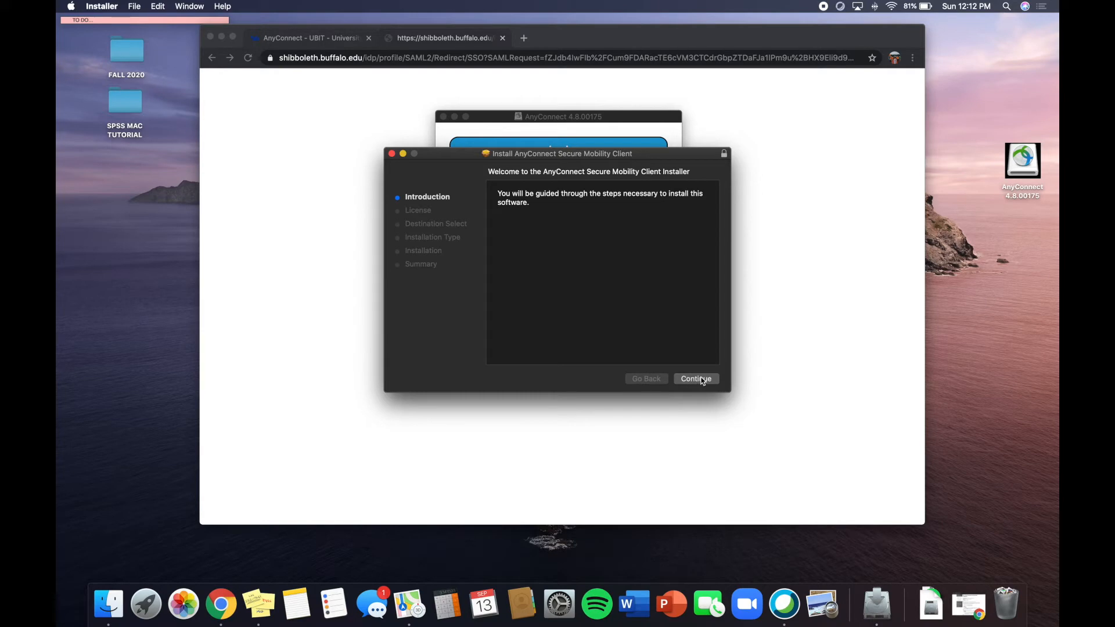
Advance through the introduction and agree to the AnyConnect software license
click(696, 378)
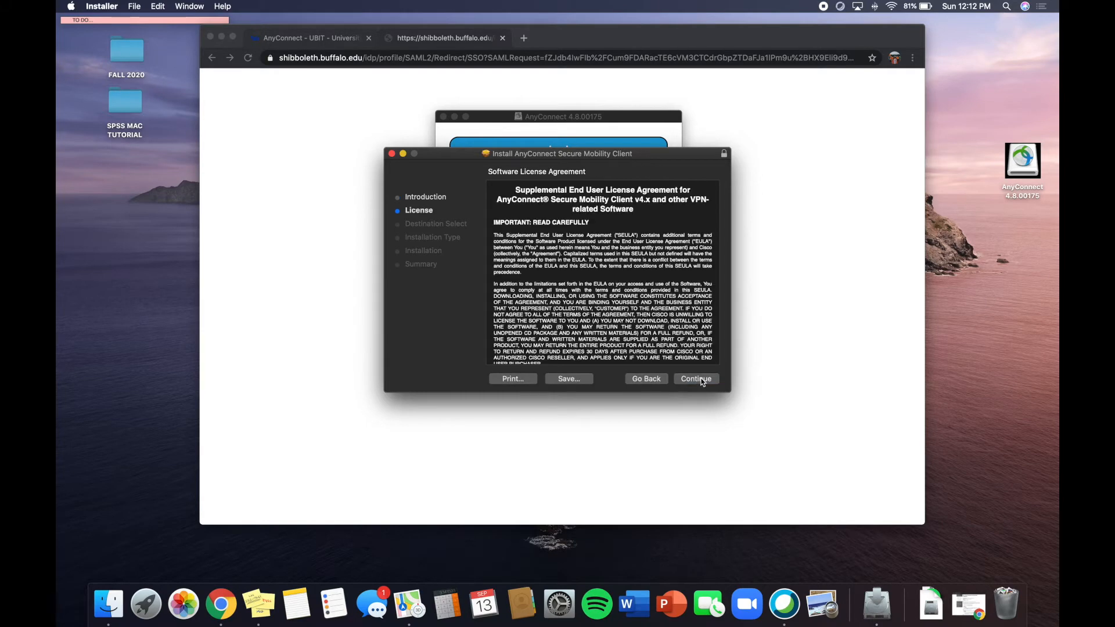
scroll(679, 330, down, 15)
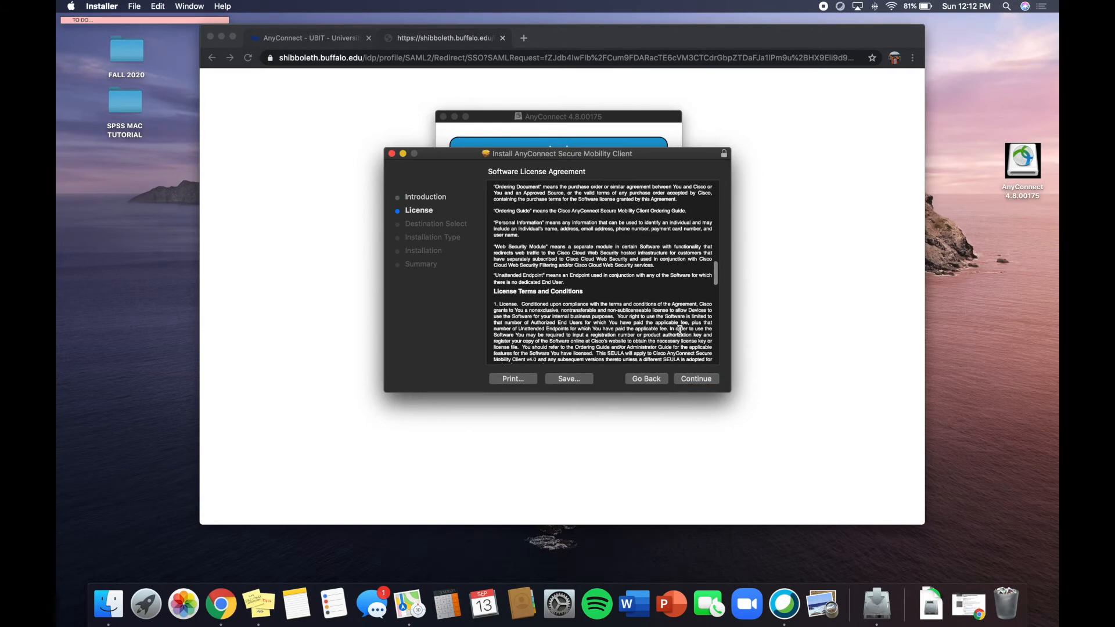
click(696, 381)
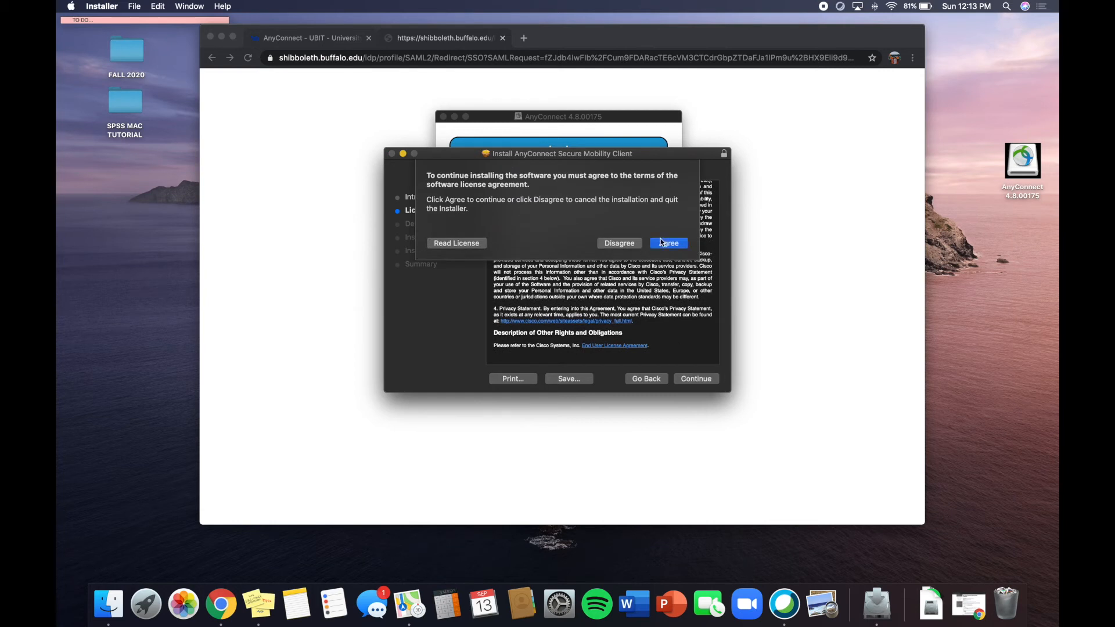
click(663, 242)
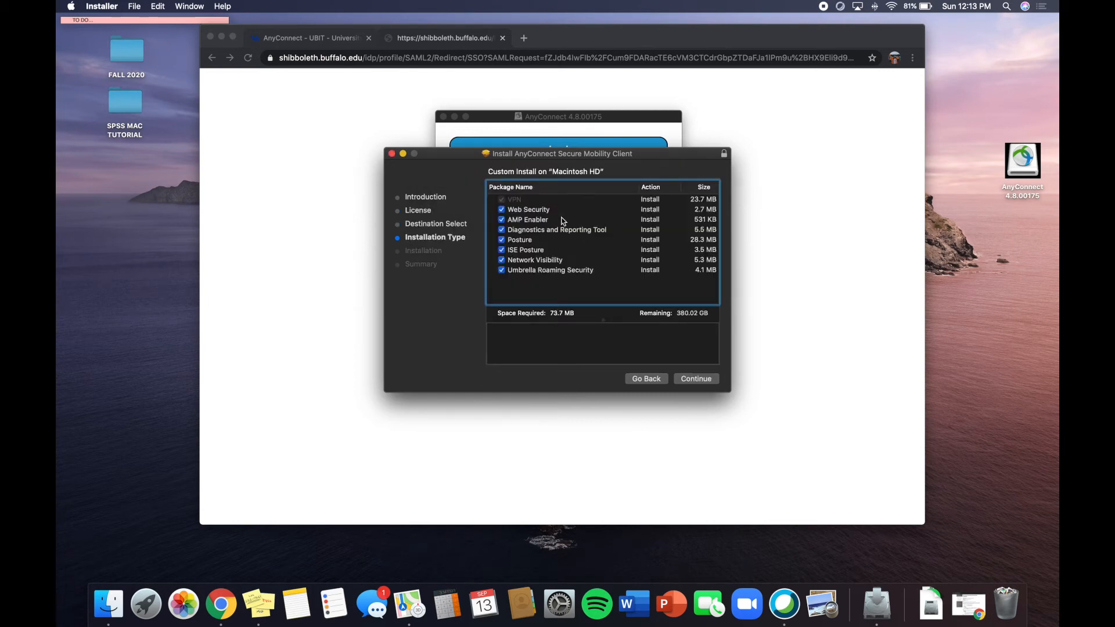
Deselect Web Security, AMP Enabler, DART, Posture, ISE Posture, Network Visibility and Umbrella, keeping only VPN
click(501, 210)
click(502, 220)
click(502, 230)
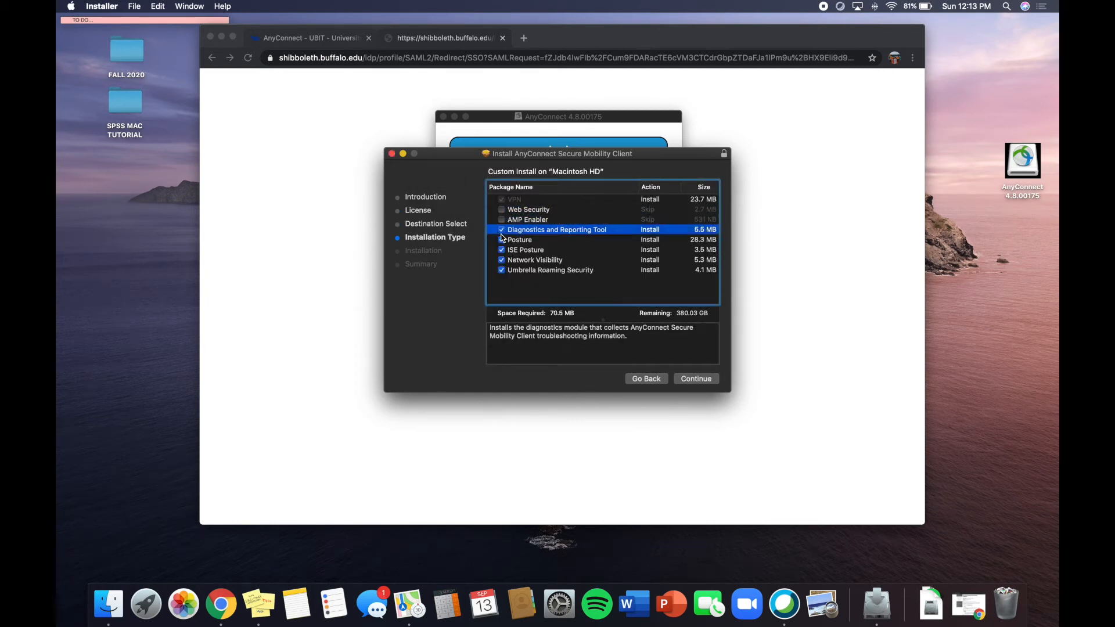
click(501, 239)
click(502, 249)
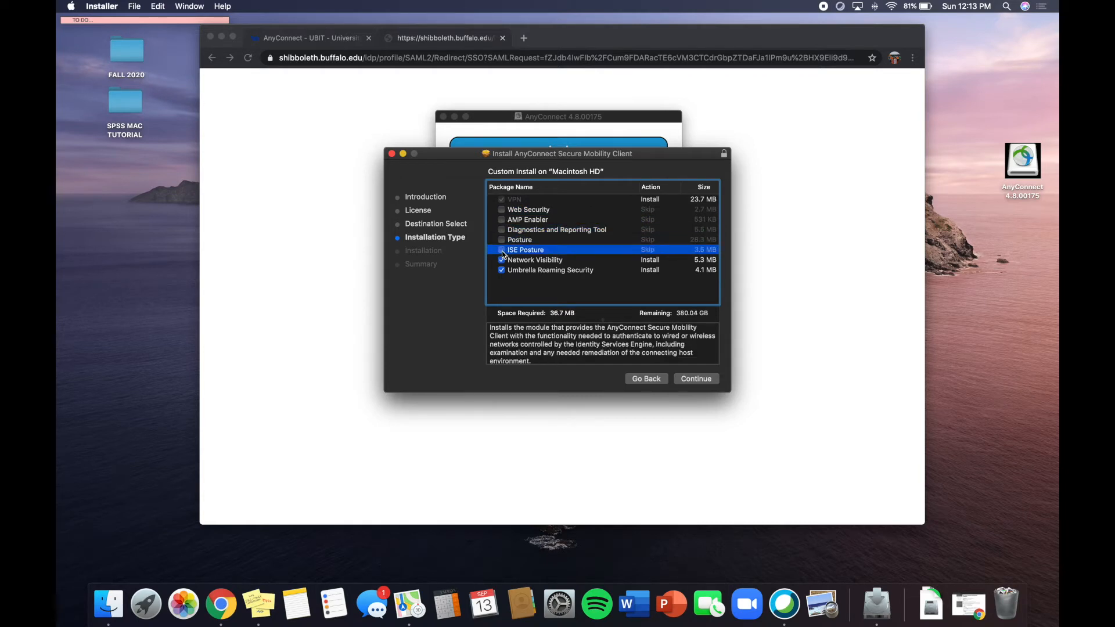
click(502, 260)
click(502, 270)
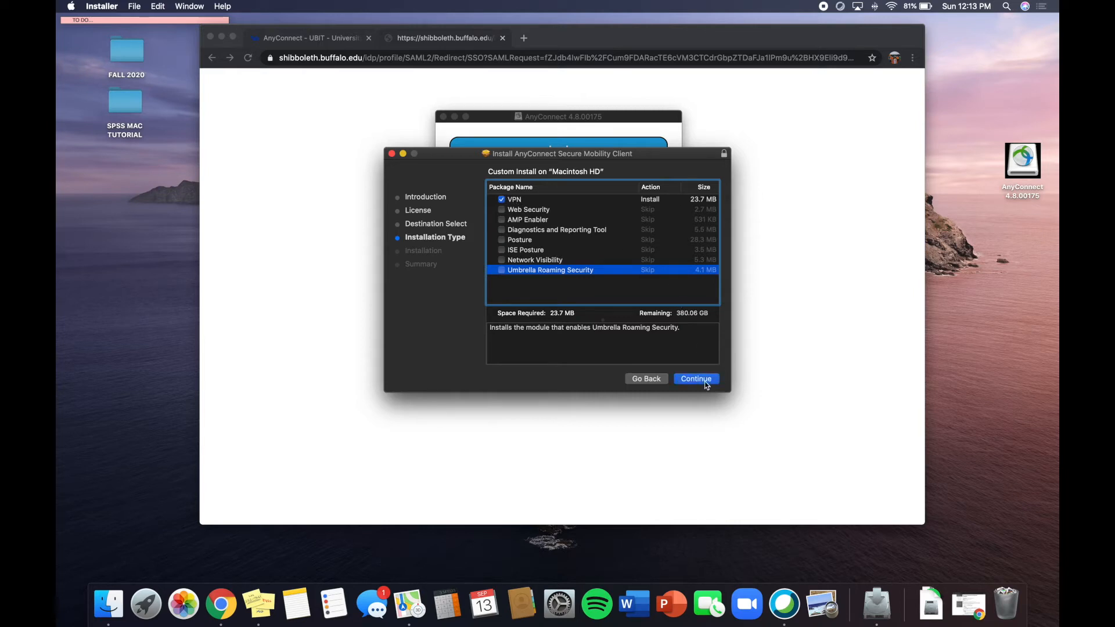
click(703, 379)
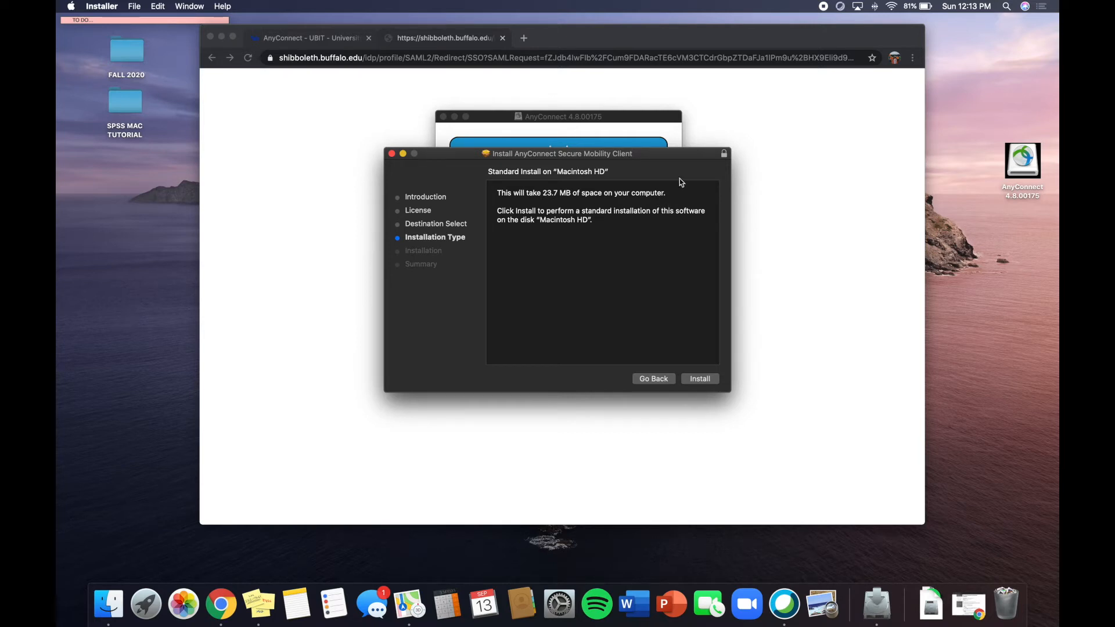
Install AnyConnect, close the Installer moving its package to the Trash, and launch AnyConnect
click(698, 380)
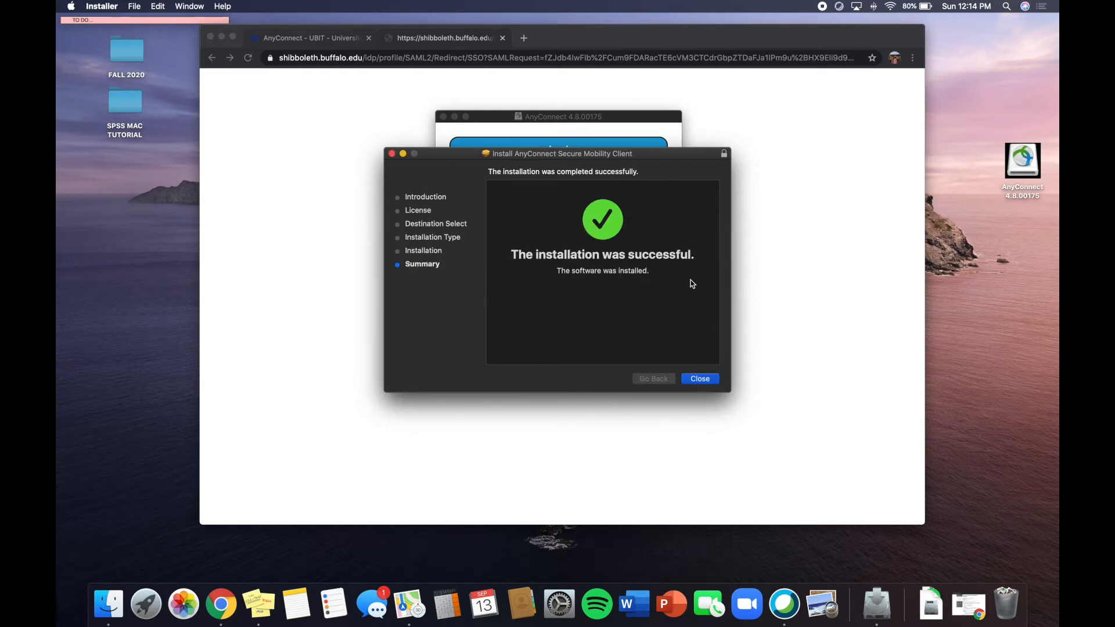
click(699, 379)
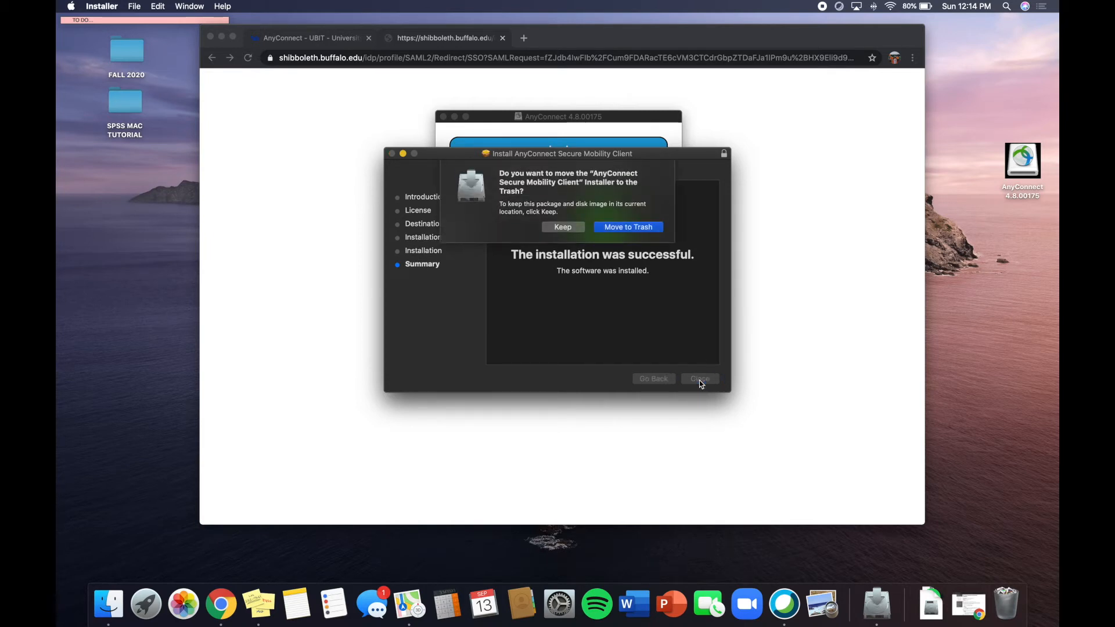
click(641, 233)
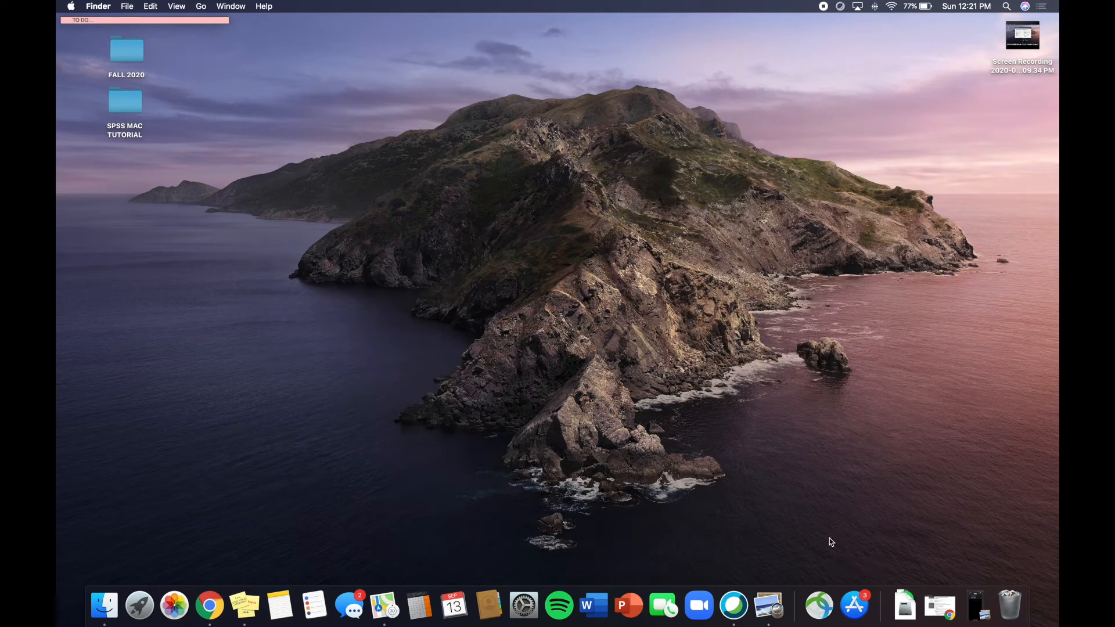
click(816, 607)
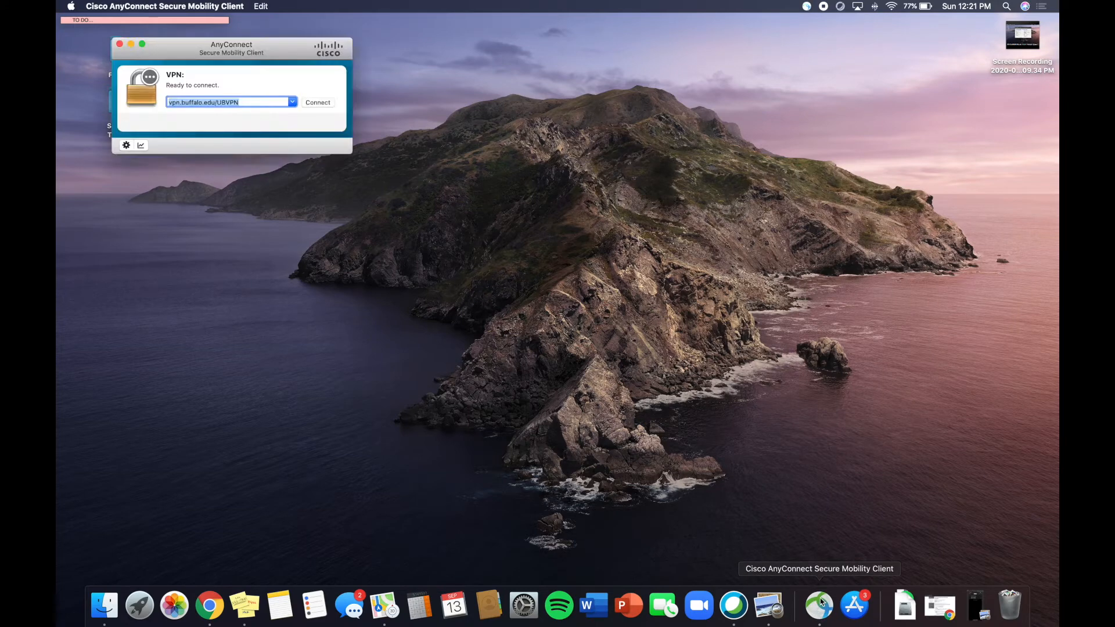
Connect to vpn.buffalo.edu/UBVPN and sign in with the UB username and password
drag(253, 46, 583, 164)
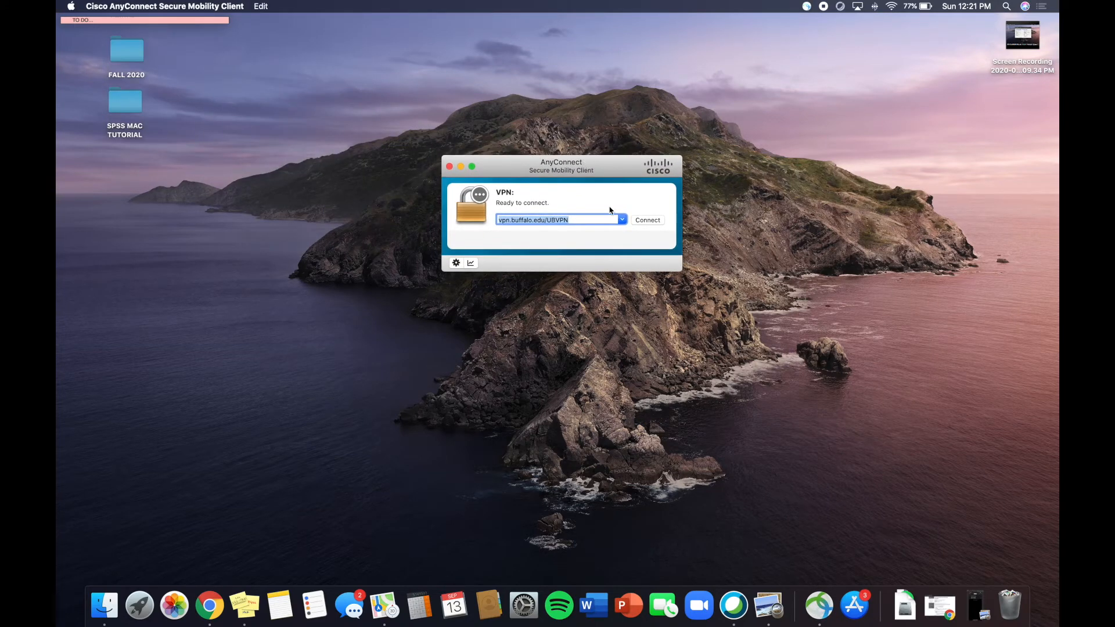
click(653, 224)
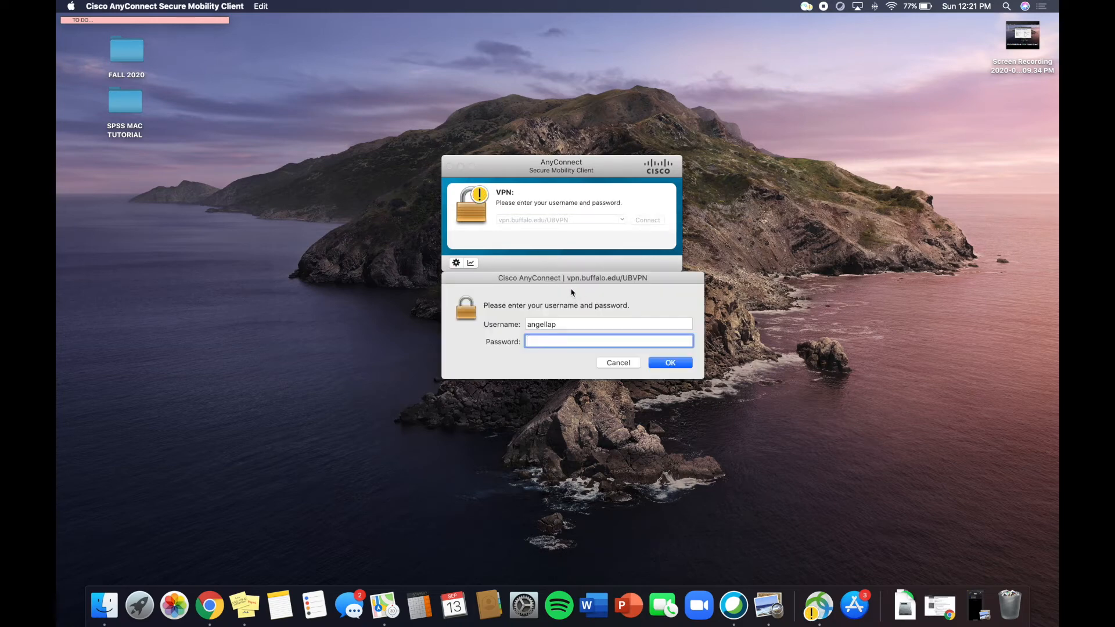
drag(577, 280, 572, 288)
text(*)
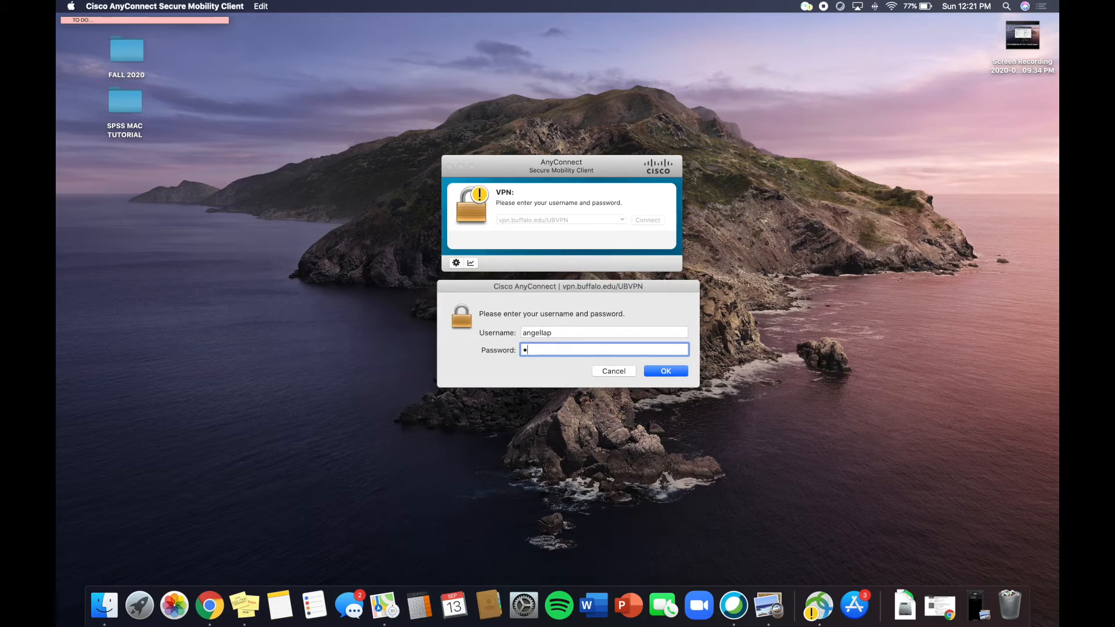
text(********)
key(Return)
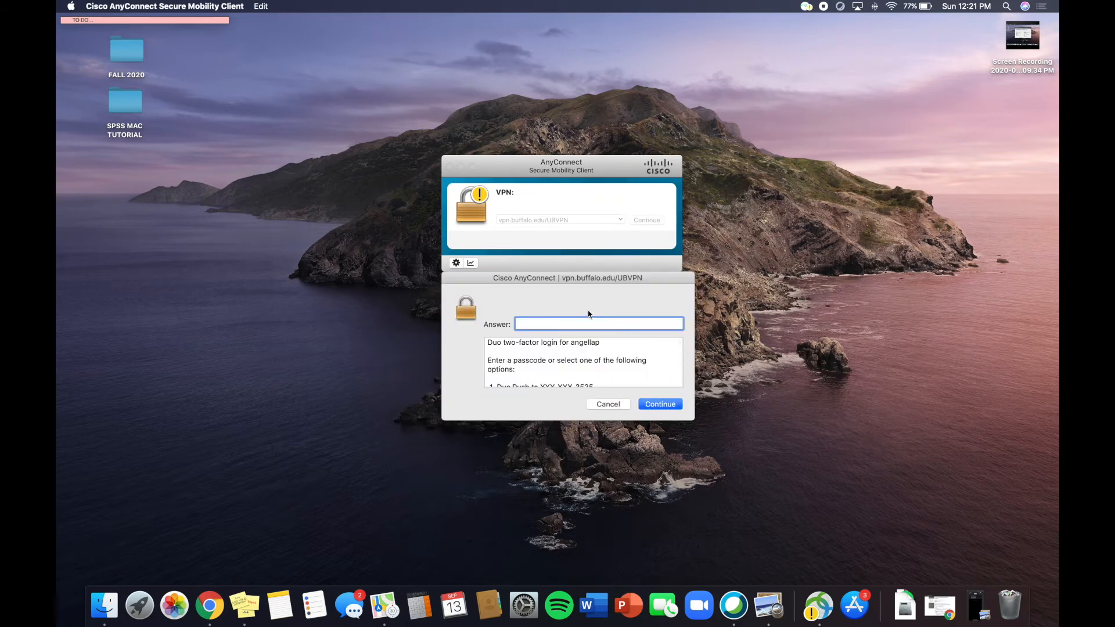
scroll(540, 349, down, 2)
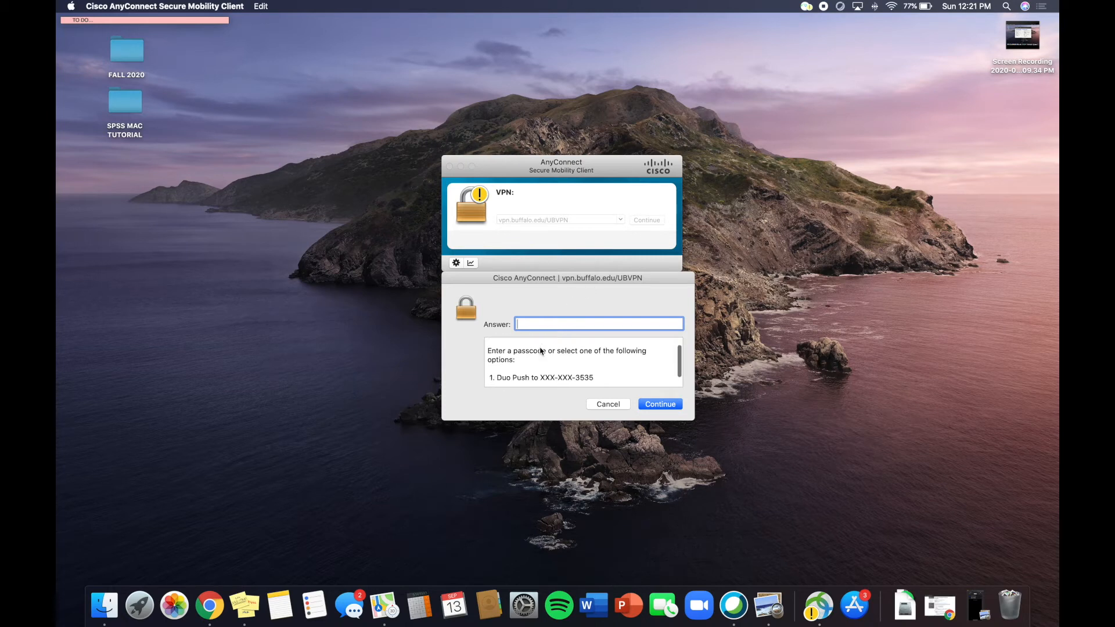
scroll(540, 350, up, 2)
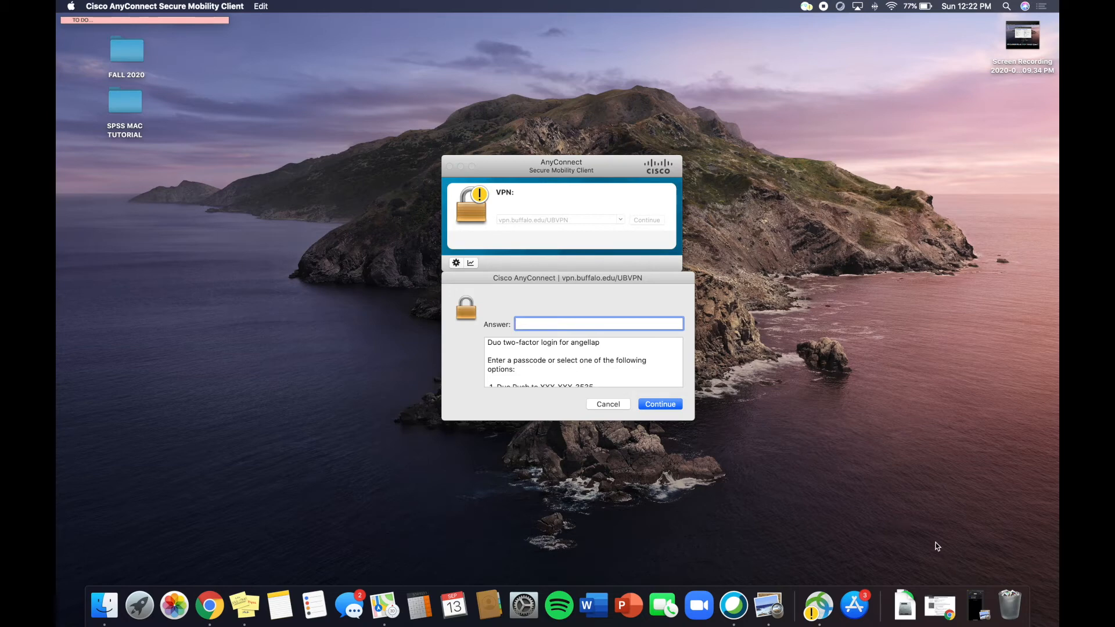
Enter the Duo passcode from the screenshot, accept the VPN banner, and close the screenshot
click(979, 604)
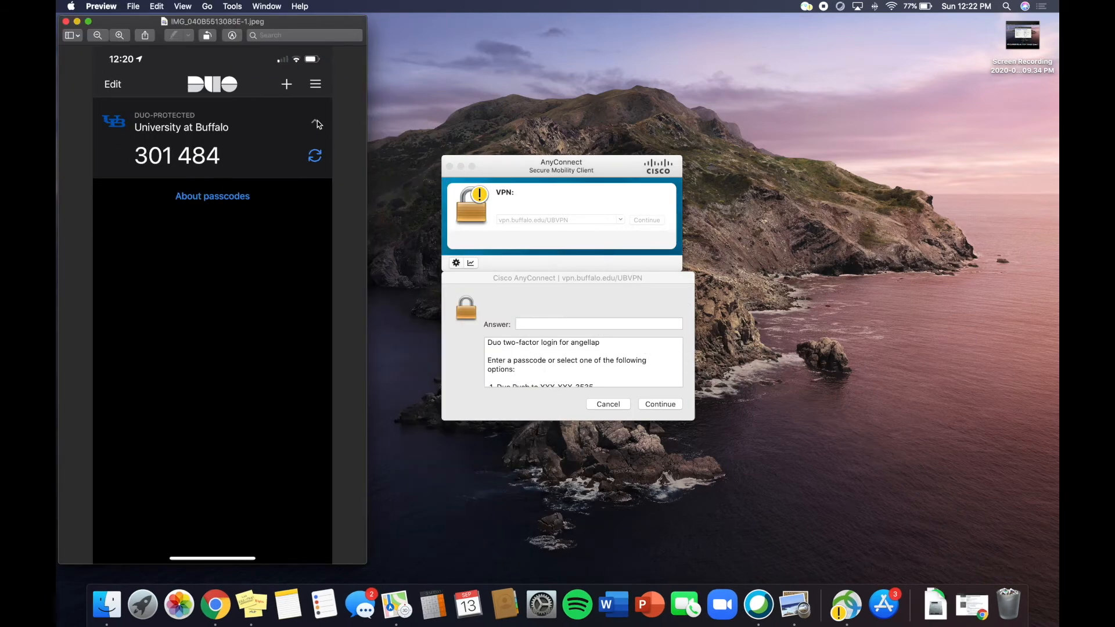
click(551, 324)
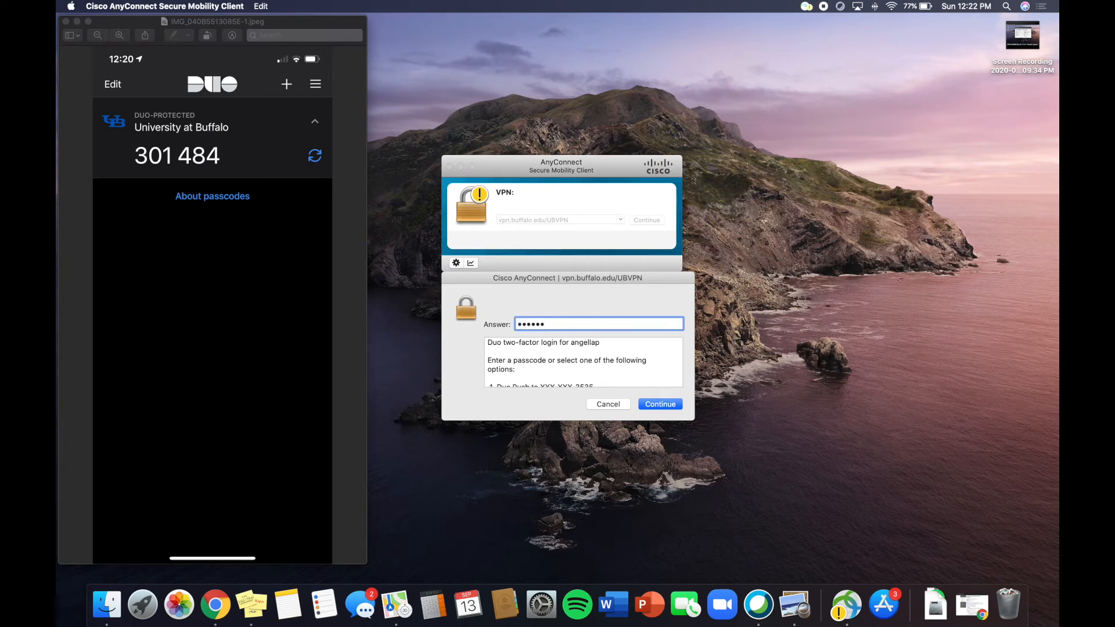
key(Return)
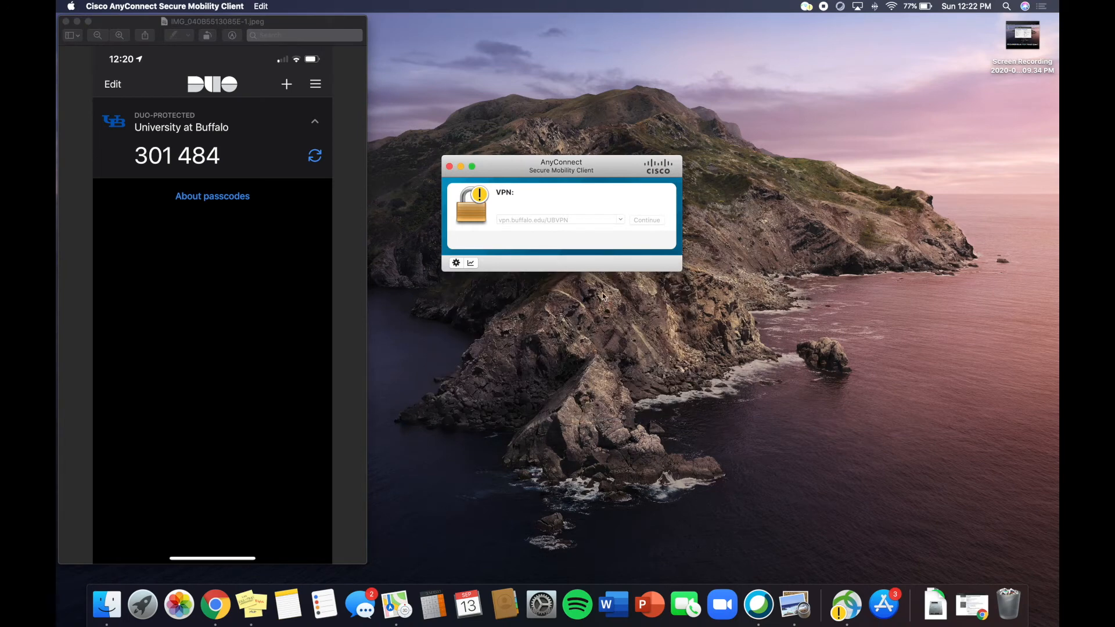
click(688, 434)
click(66, 21)
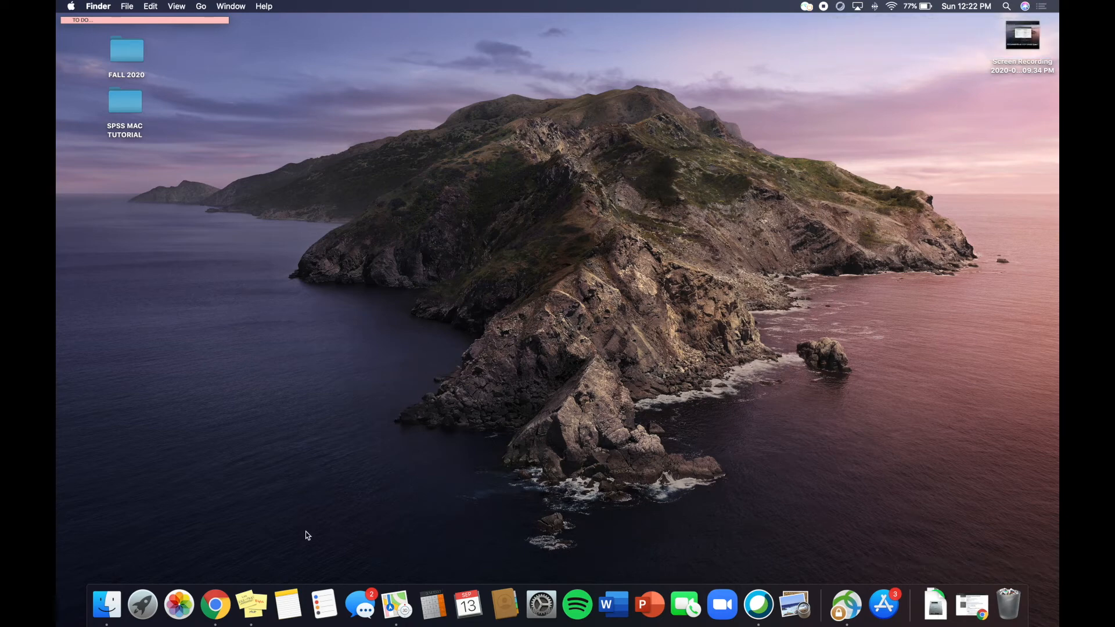
Open the App Store from Launchpad and search for 'microsoft remote desktop'
click(143, 604)
text(app)
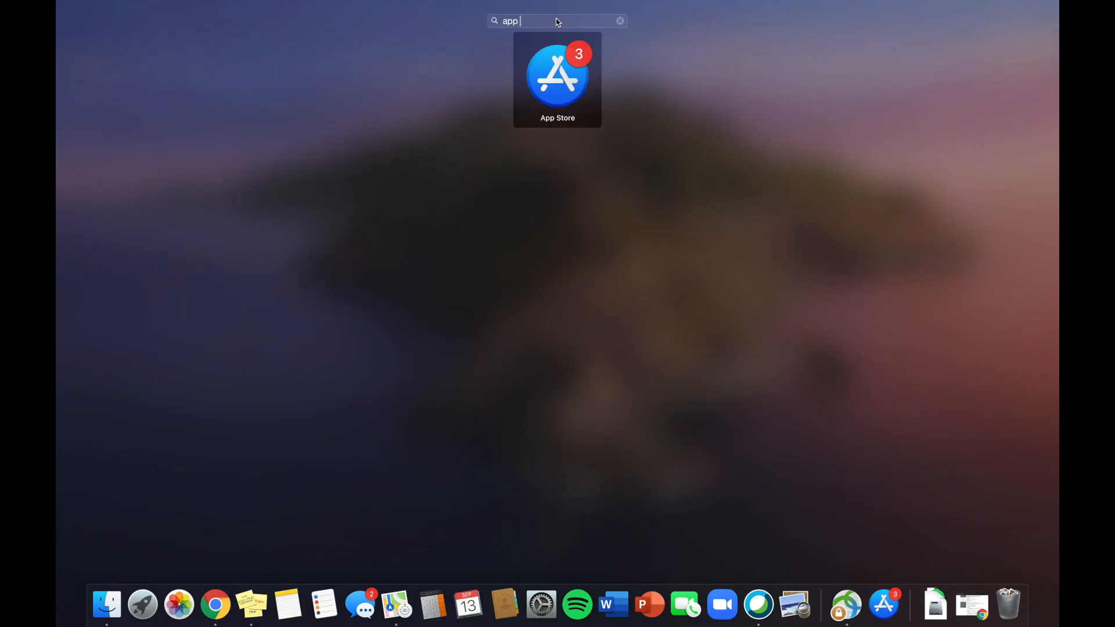
click(554, 90)
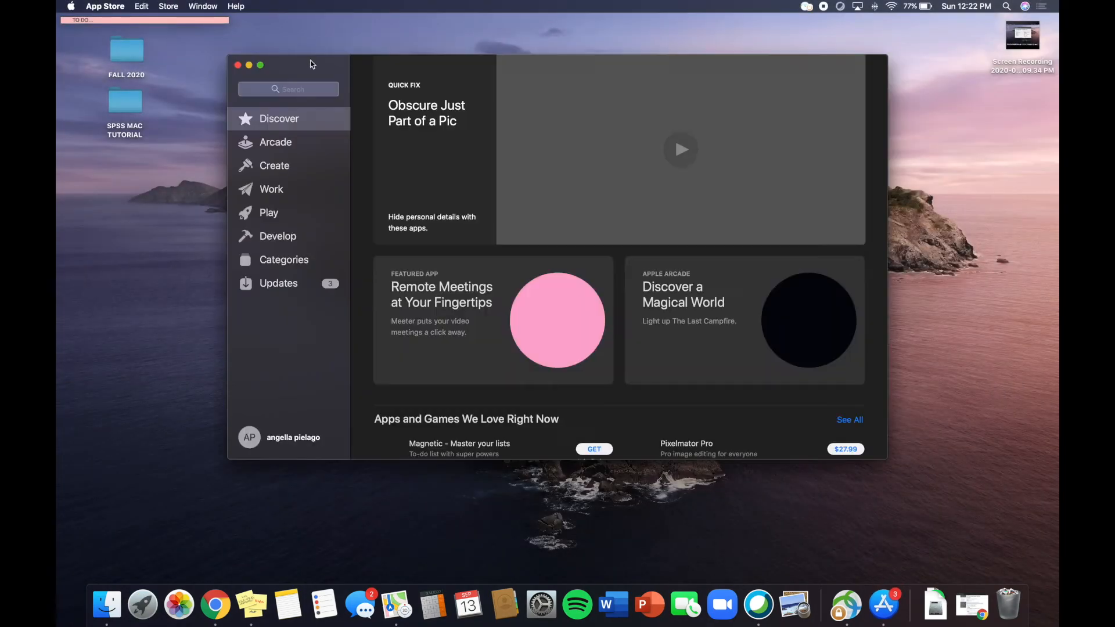
click(301, 90)
text(micro)
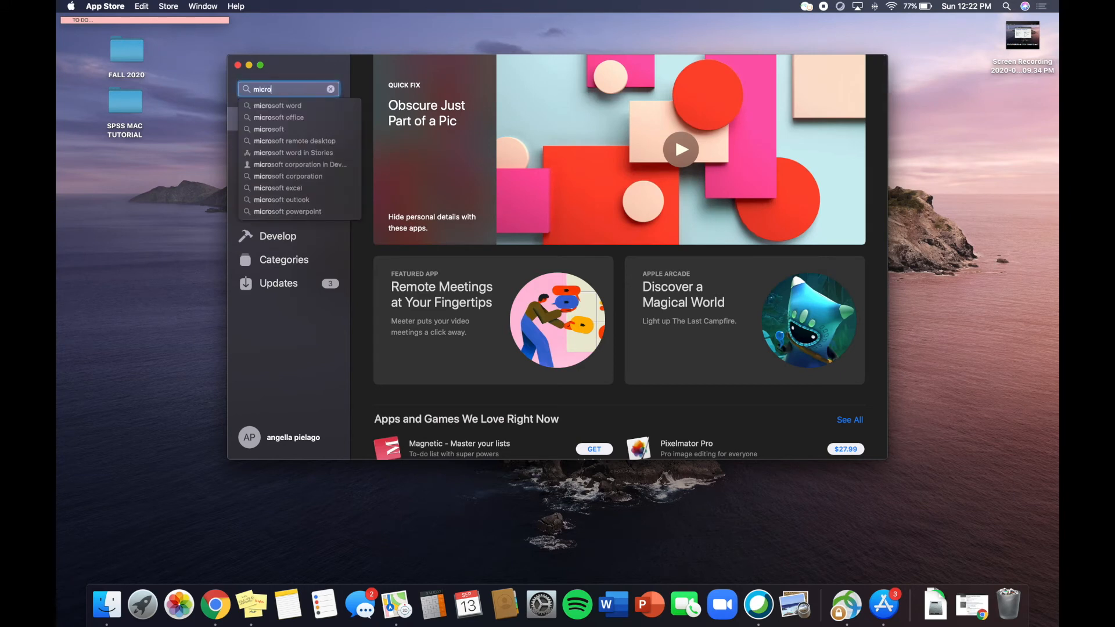
text(soft remote desktop)
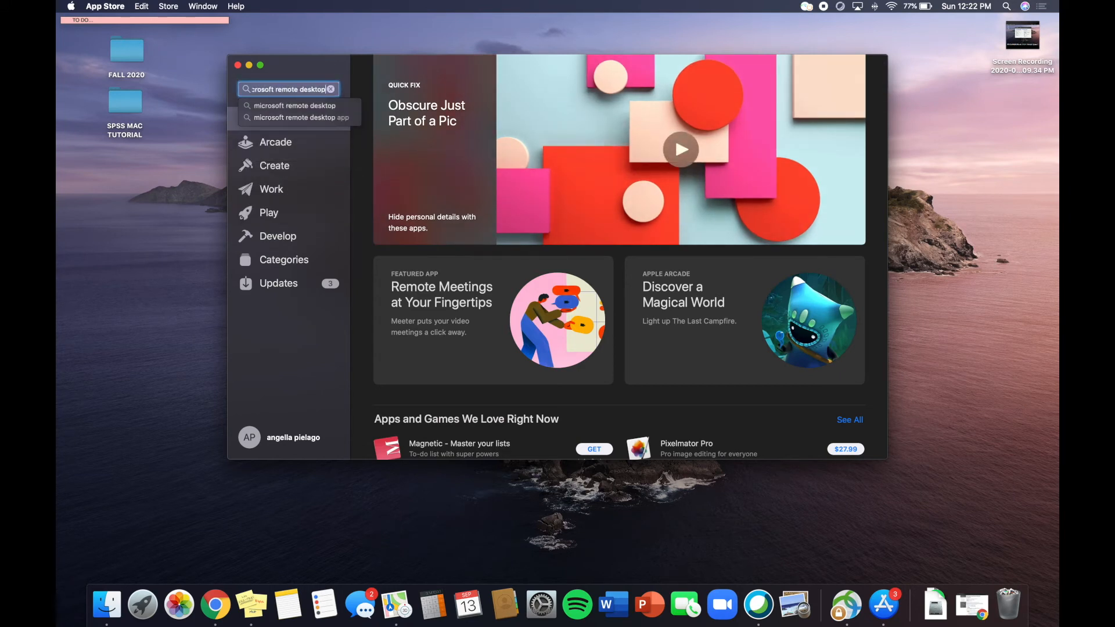
key(Return)
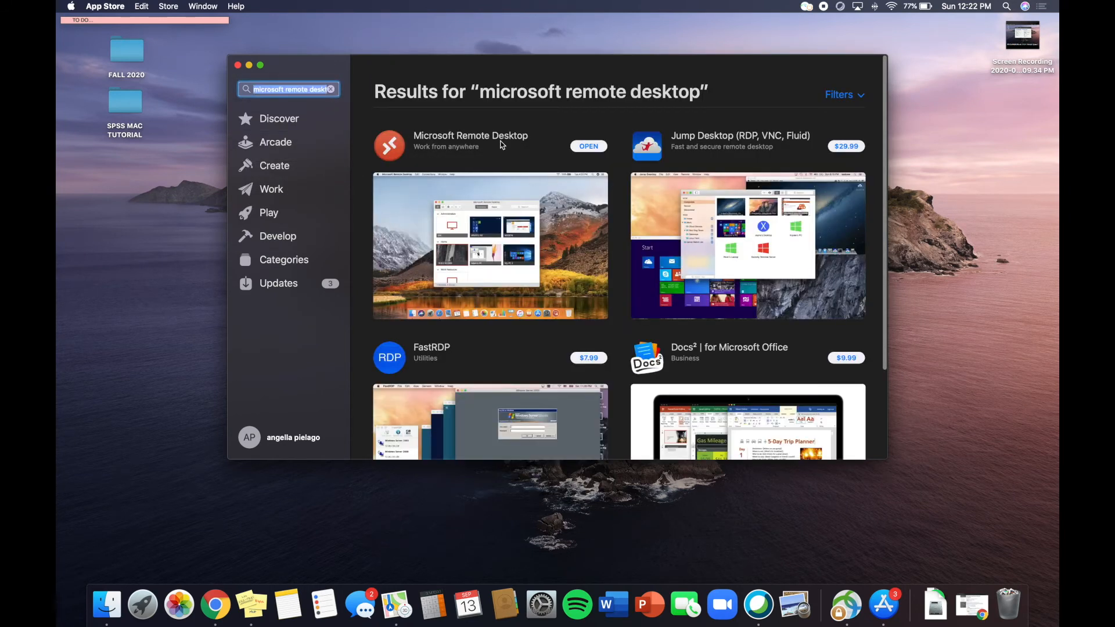
Launch Microsoft Remote Desktop and start adding a new workspace
click(588, 146)
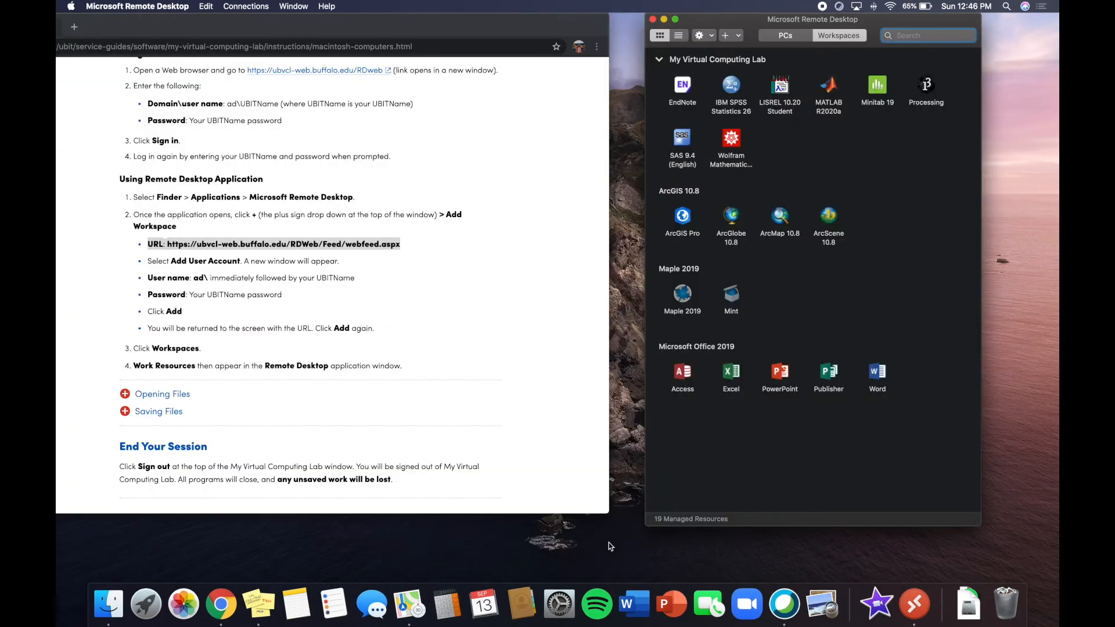
drag(844, 21, 833, 21)
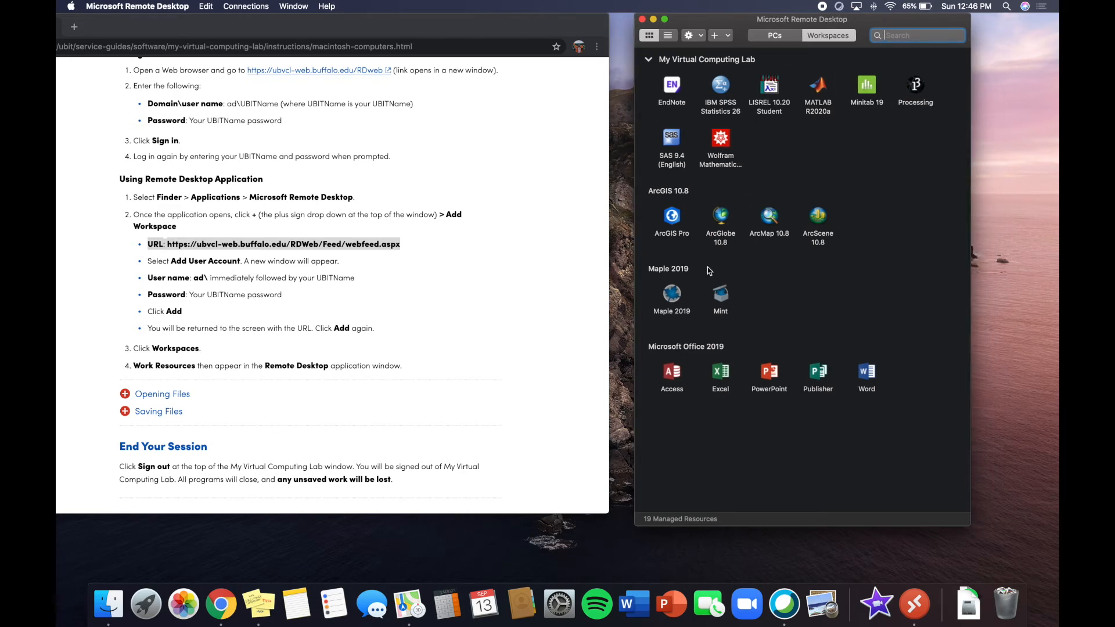
click(720, 37)
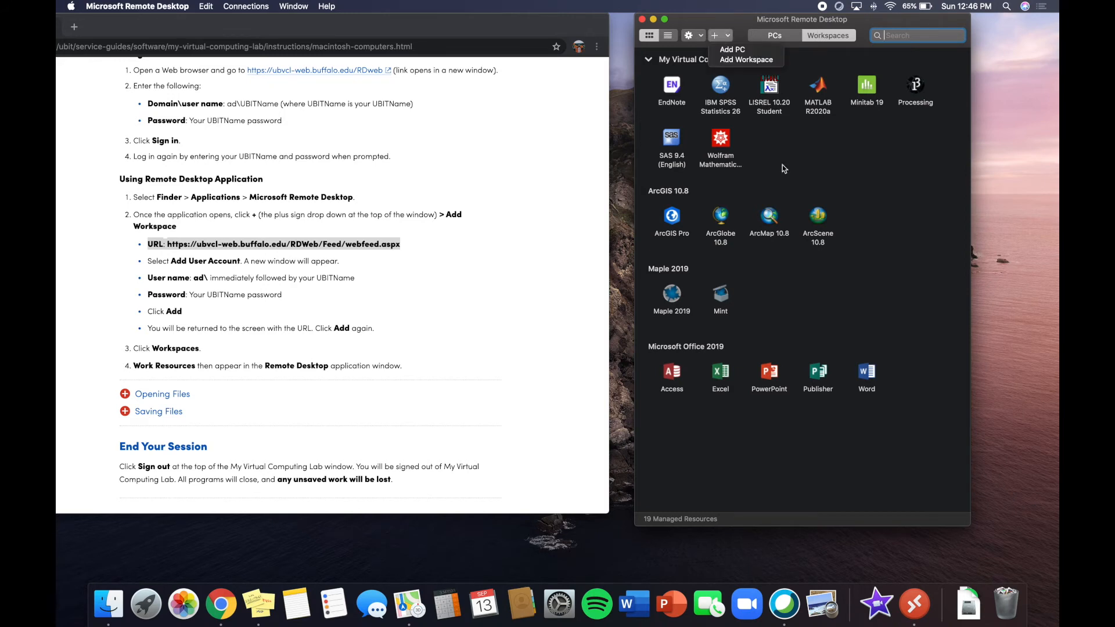
click(748, 61)
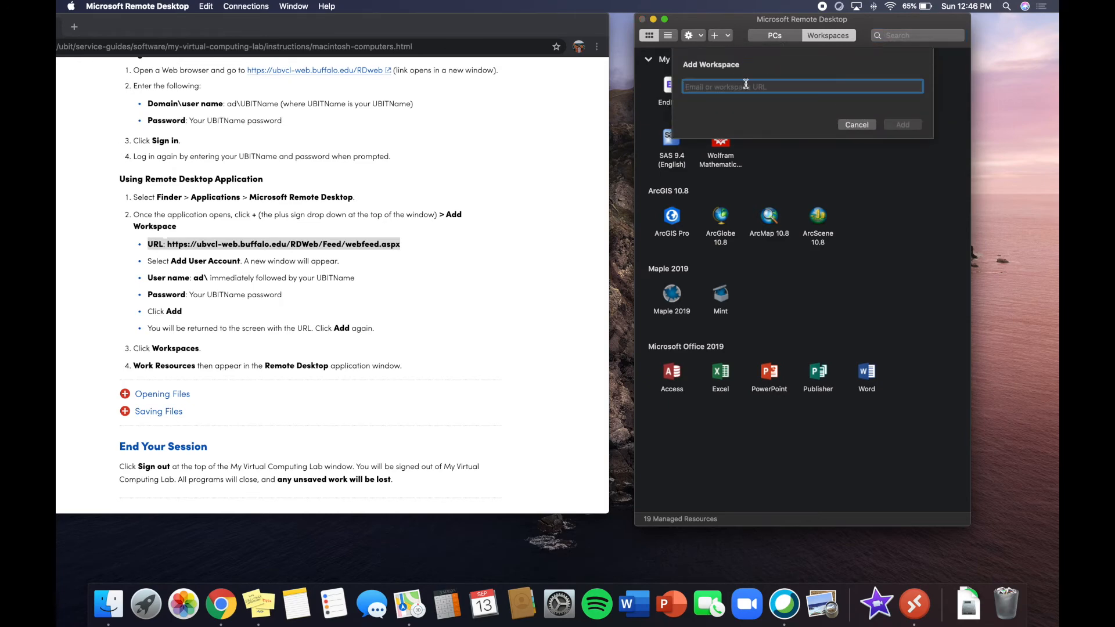
Select the workspace feed URL on UB's Virtual Computing Lab instructions page in Chrome
click(499, 239)
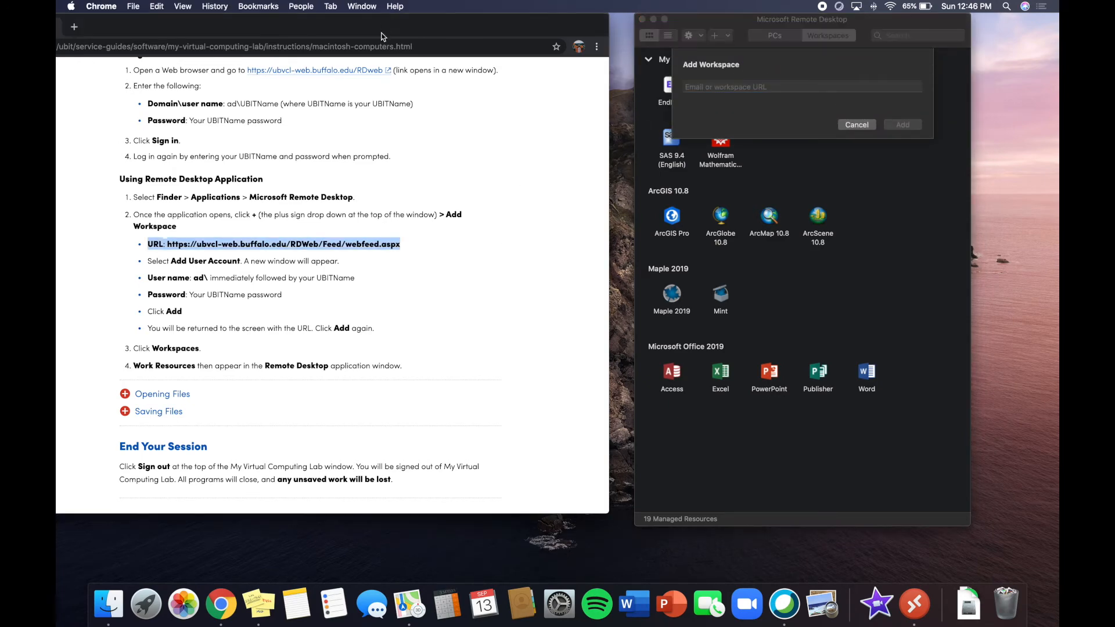
drag(380, 29, 514, 26)
scroll(420, 176, up, 15)
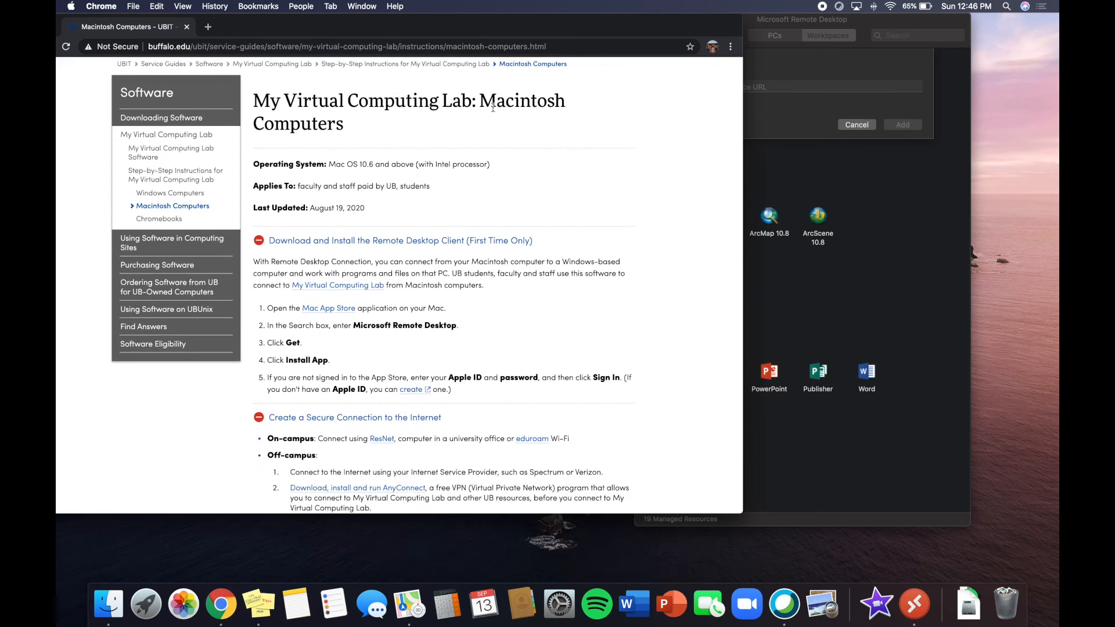
scroll(439, 330, down, 10)
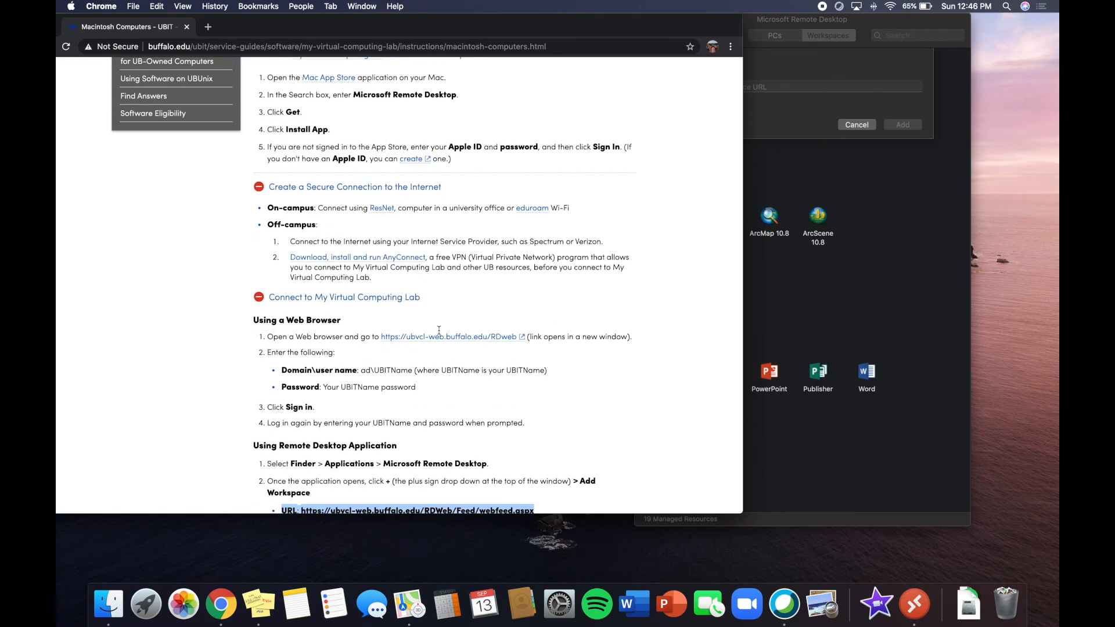
scroll(439, 335, down, 6)
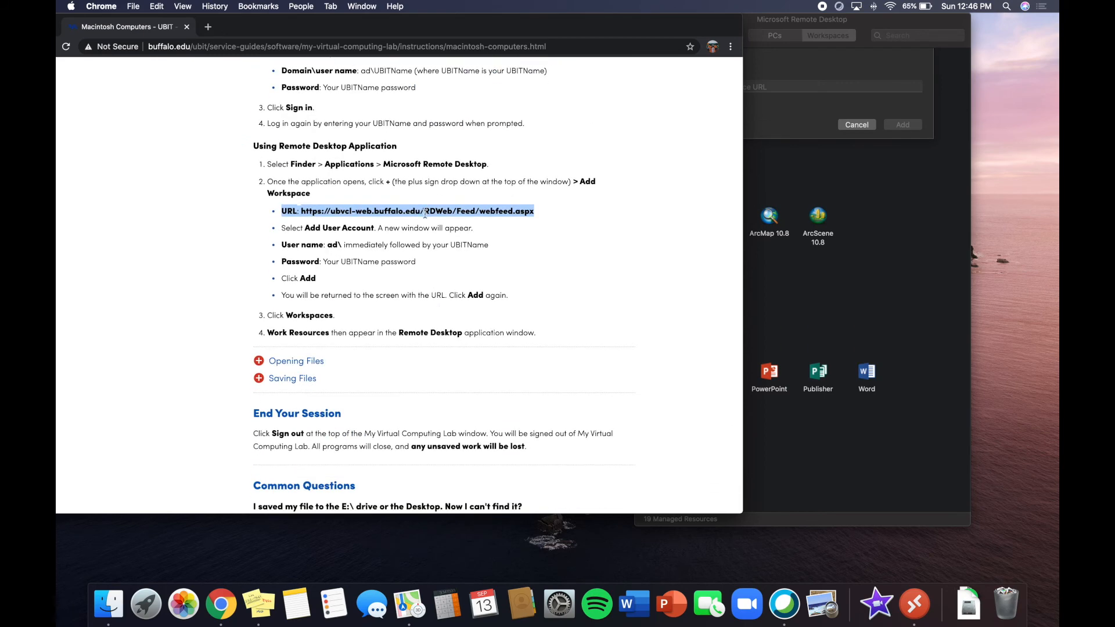
scroll(425, 214, down, 1)
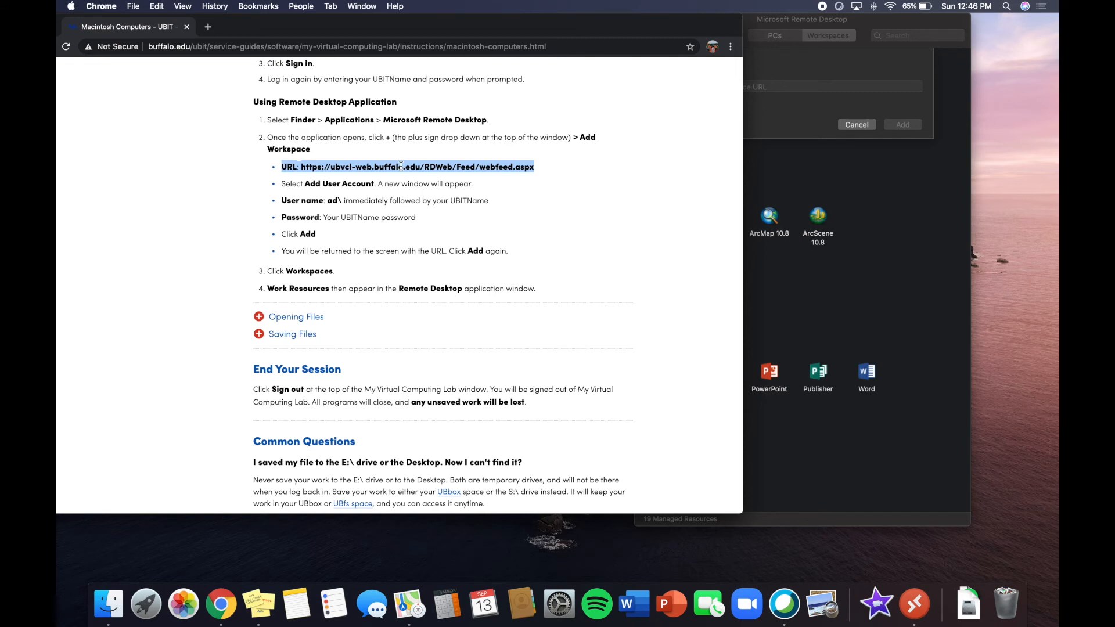
click(319, 164)
drag(300, 168, 458, 171)
key(super+c)
click(799, 121)
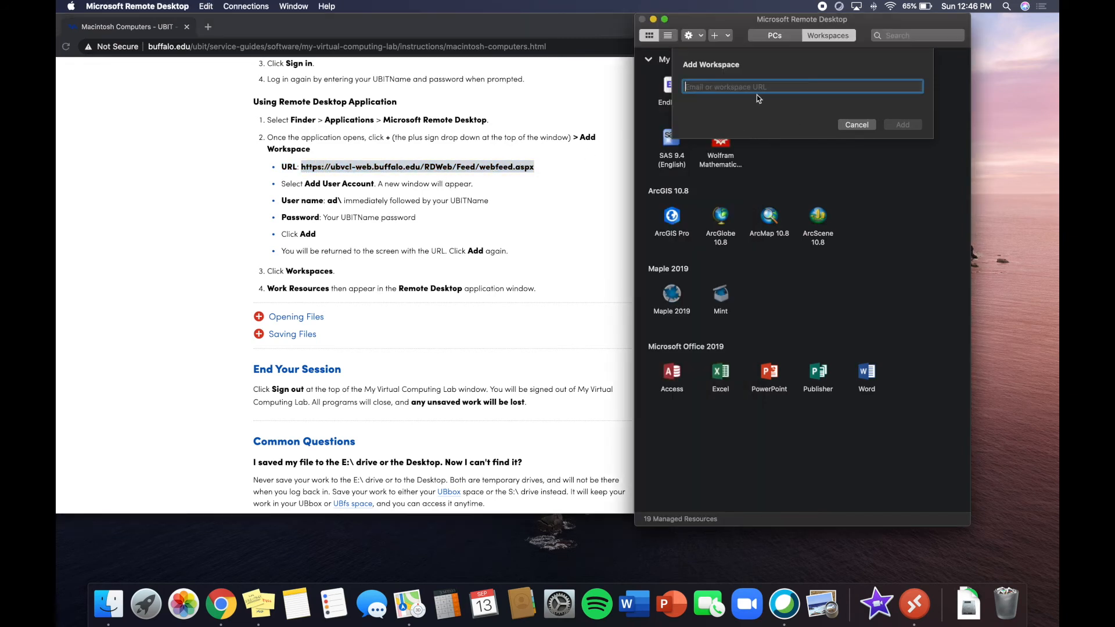
key(super+v)
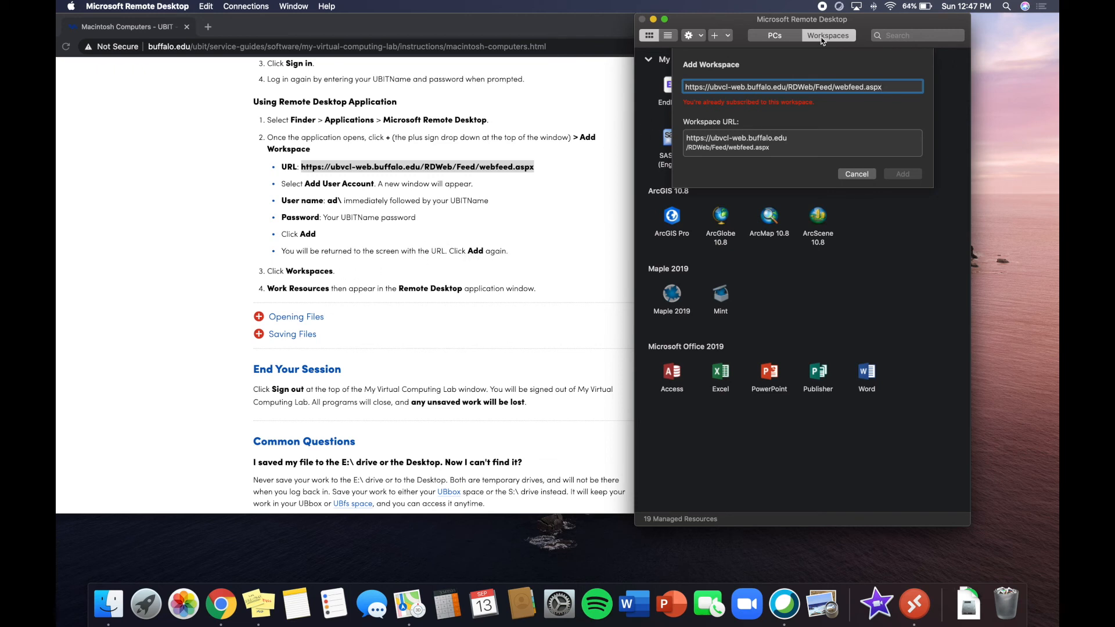
click(855, 175)
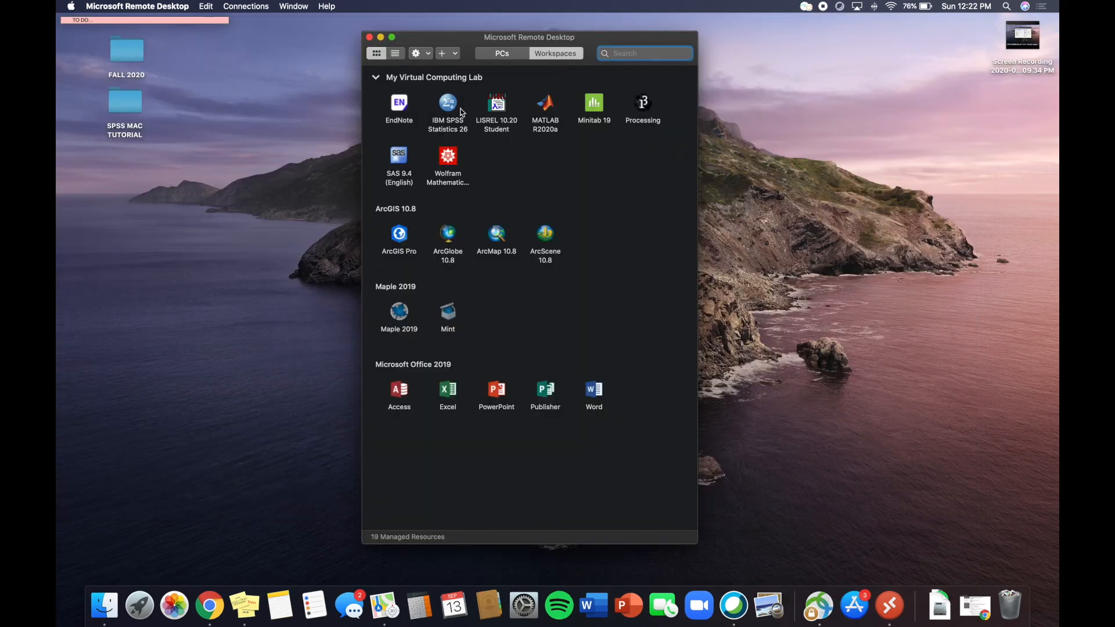
Launch IBM SPSS Statistics 26 from My Virtual Computing Lab and reposition its startup and session windows
double_click(451, 104)
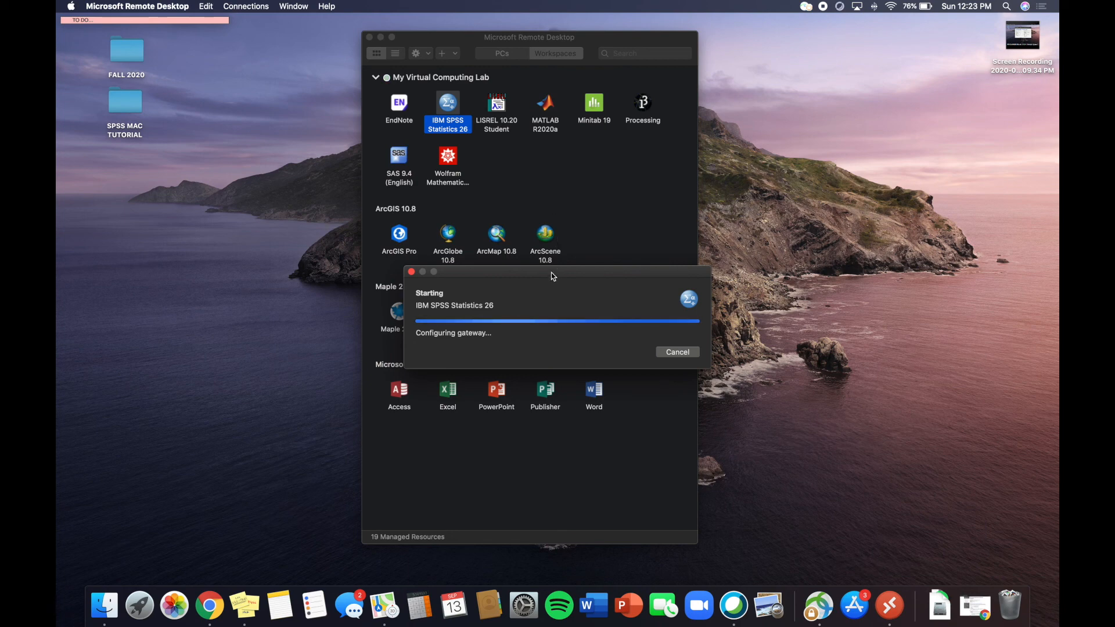
drag(551, 273, 809, 169)
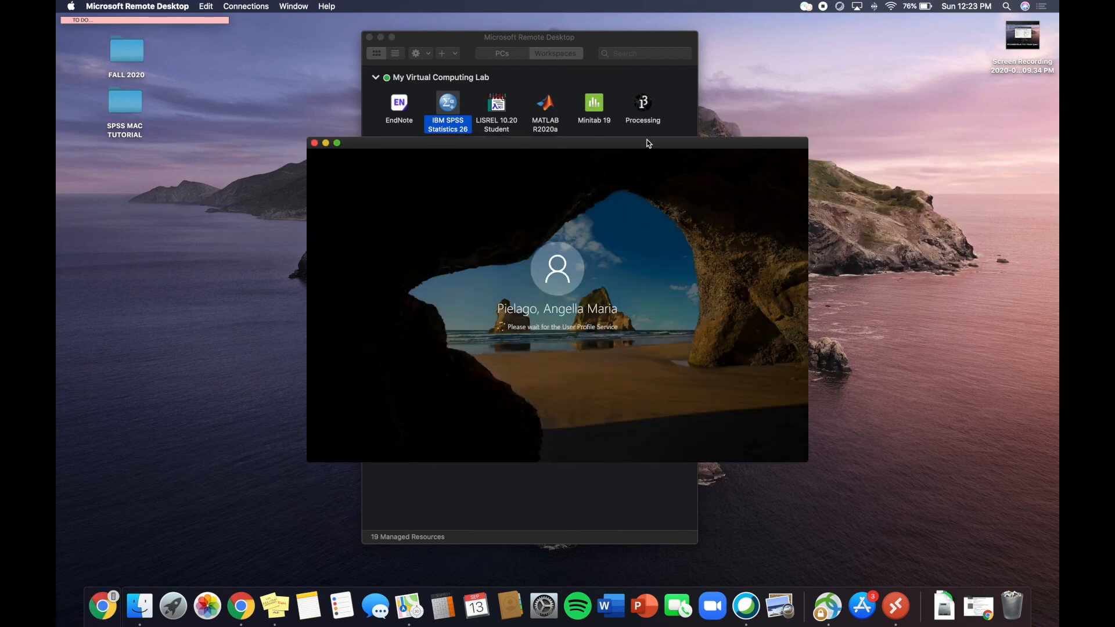
drag(647, 141, 635, 138)
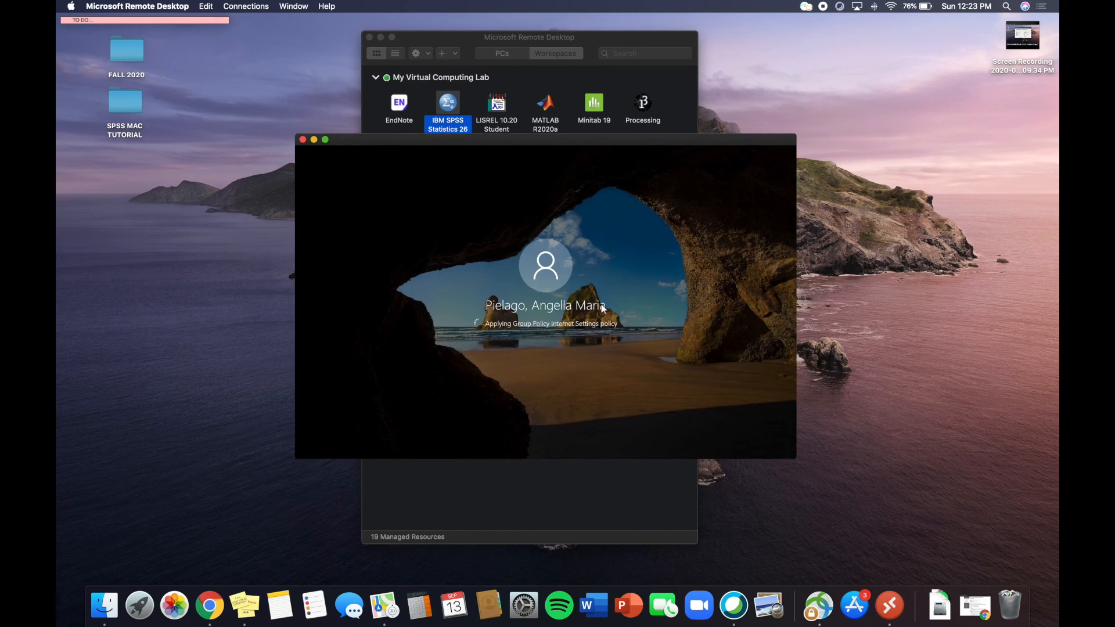